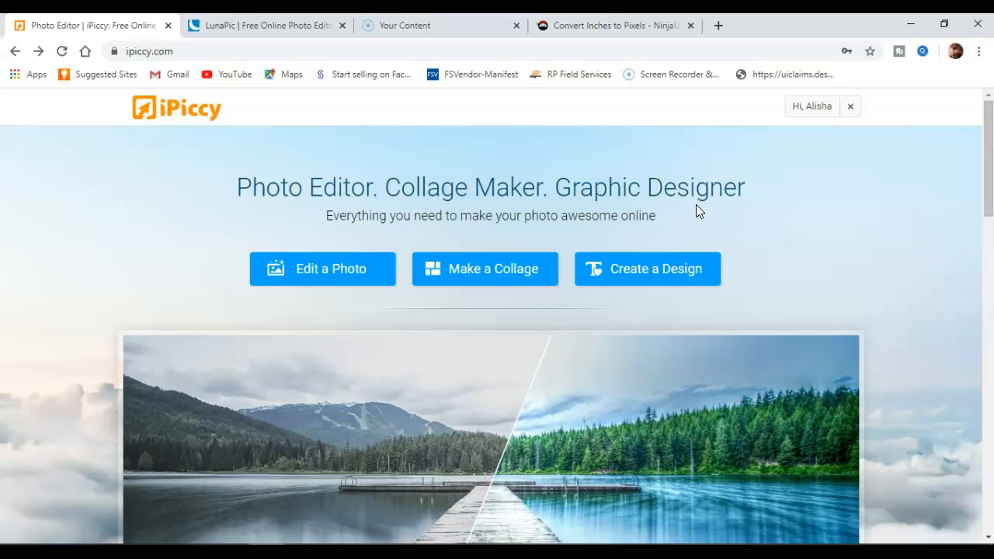
- Start a new design and add the uploaded leaf wreath image, enlarged to nearly the full canvas height and centred
click(646, 277)
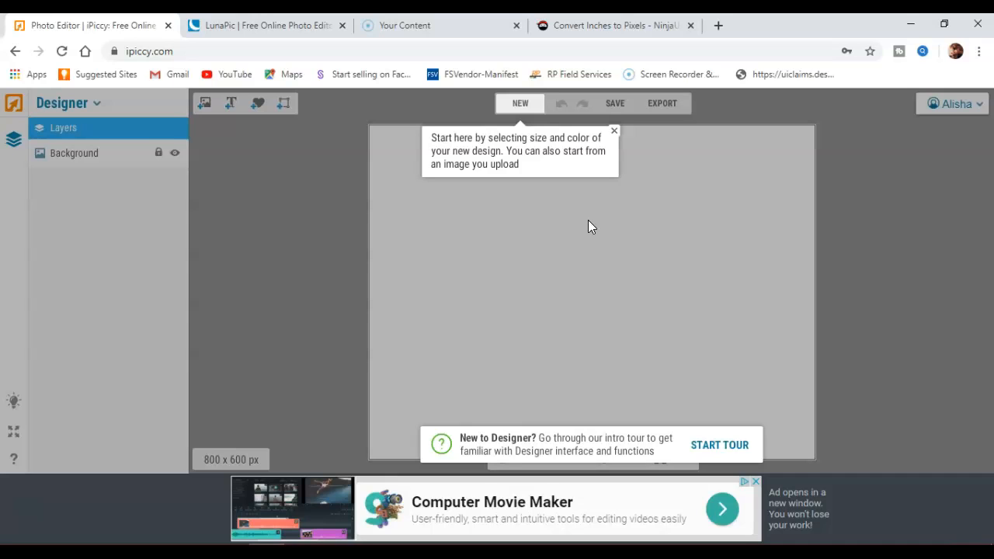
click(613, 131)
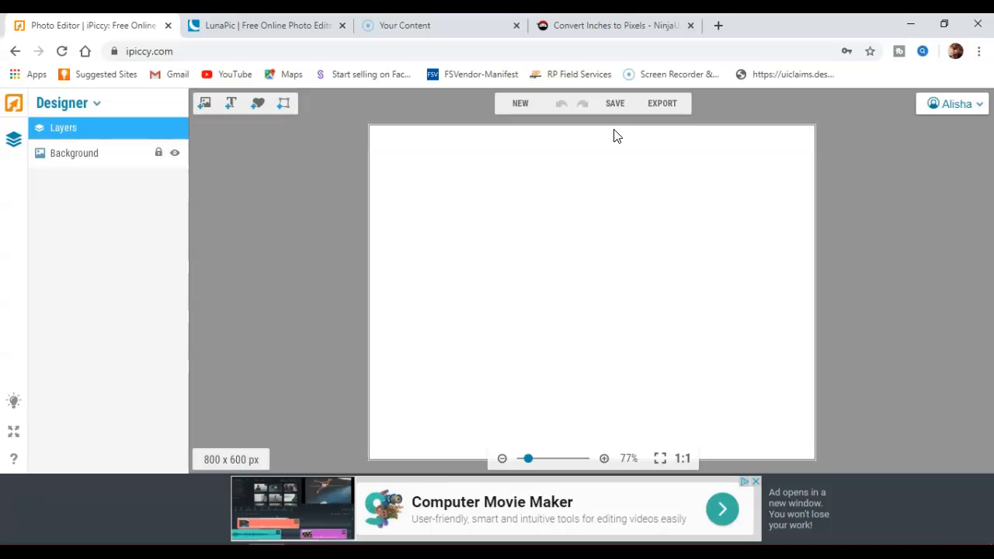
click(205, 105)
drag(149, 206, 486, 229)
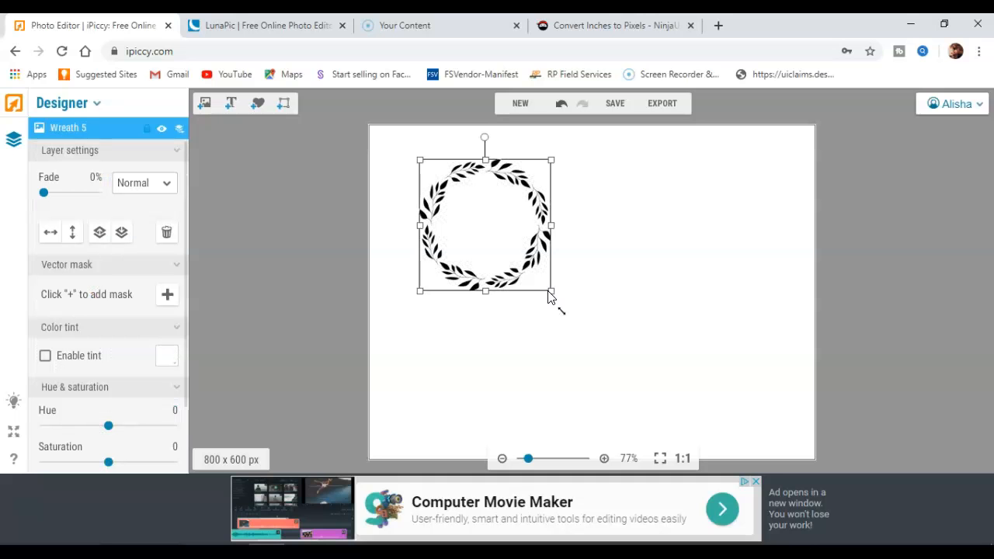
drag(552, 299, 857, 476)
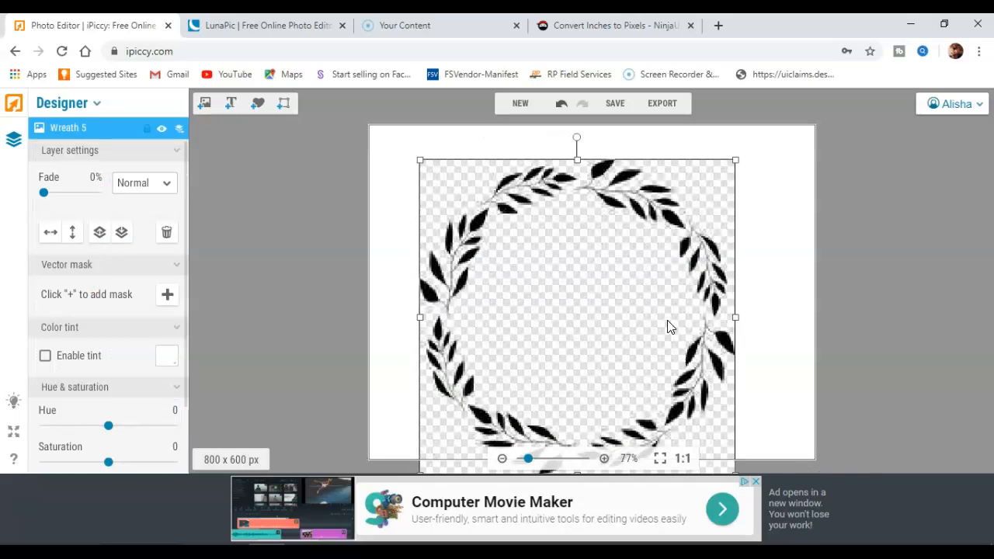
drag(641, 289, 651, 271)
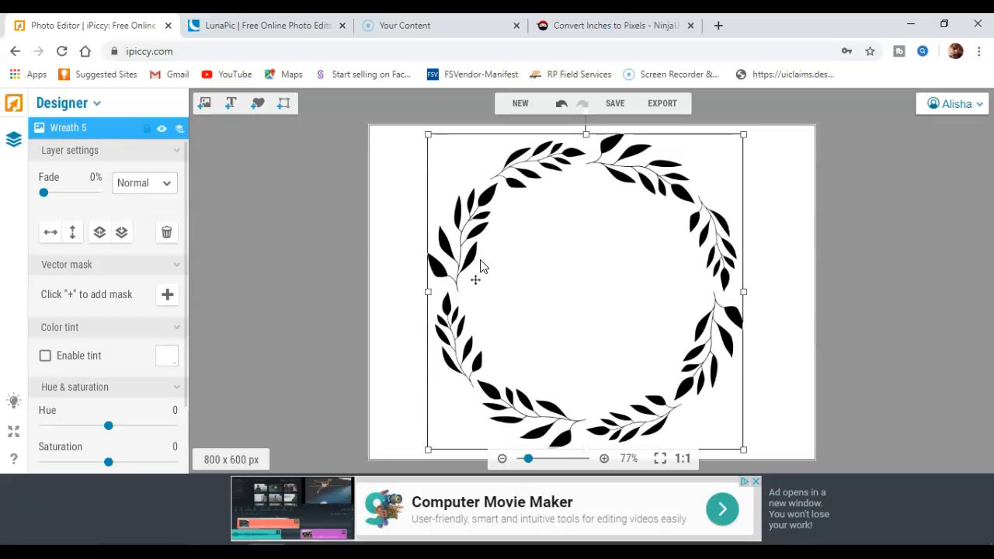
click(387, 261)
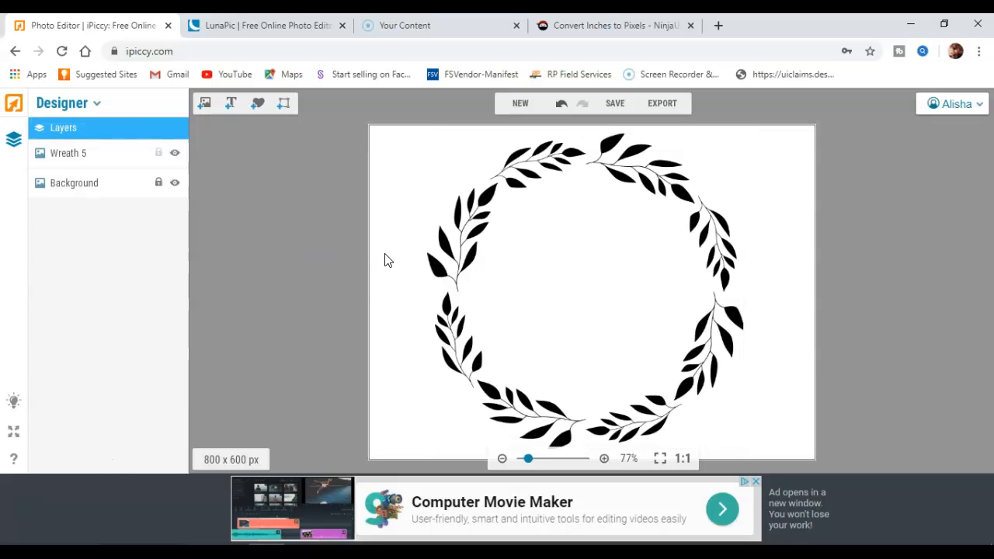
- Add the green square image, stretch it over the whole wreath, and set its blend mode to Lighten
click(205, 107)
drag(62, 201, 452, 202)
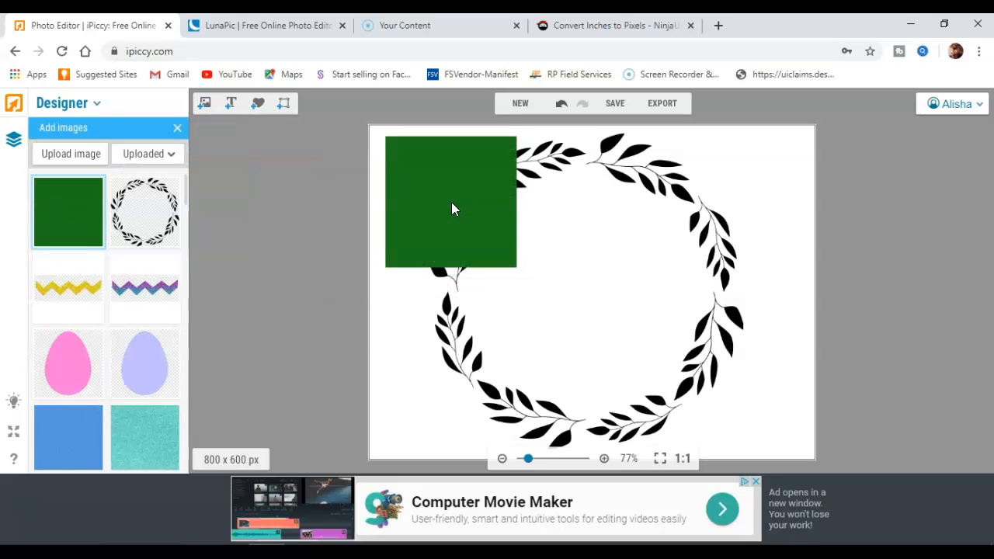
drag(519, 204, 803, 241)
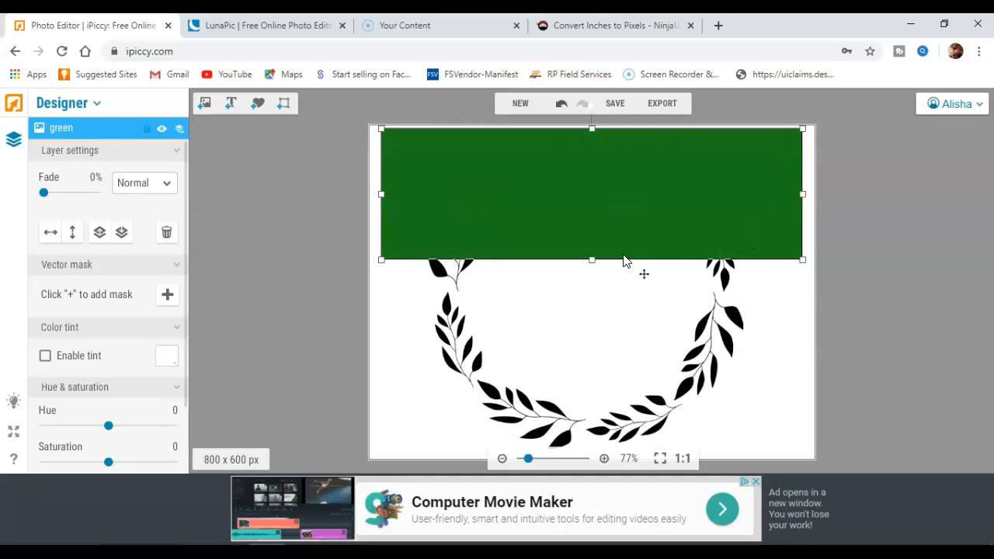
drag(591, 261, 602, 459)
click(167, 184)
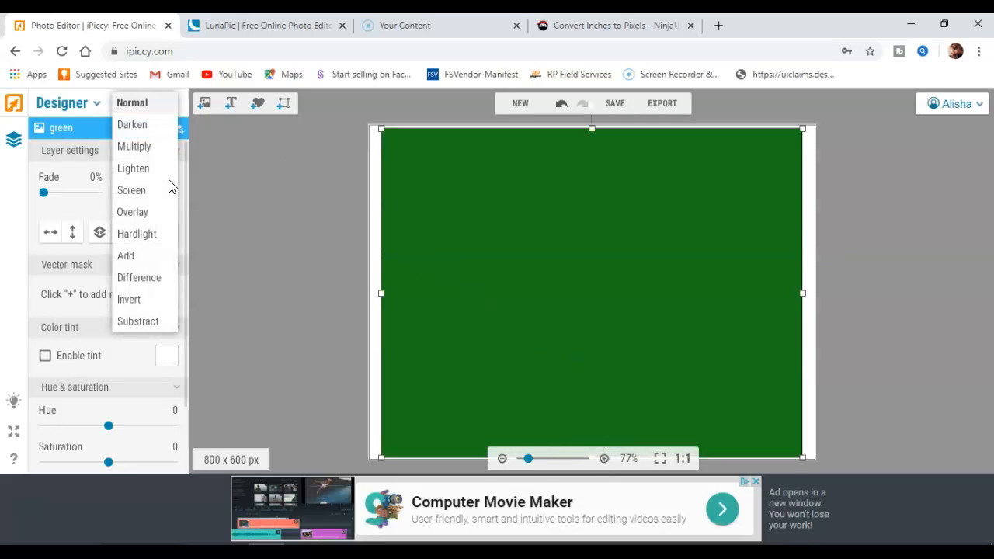
click(155, 176)
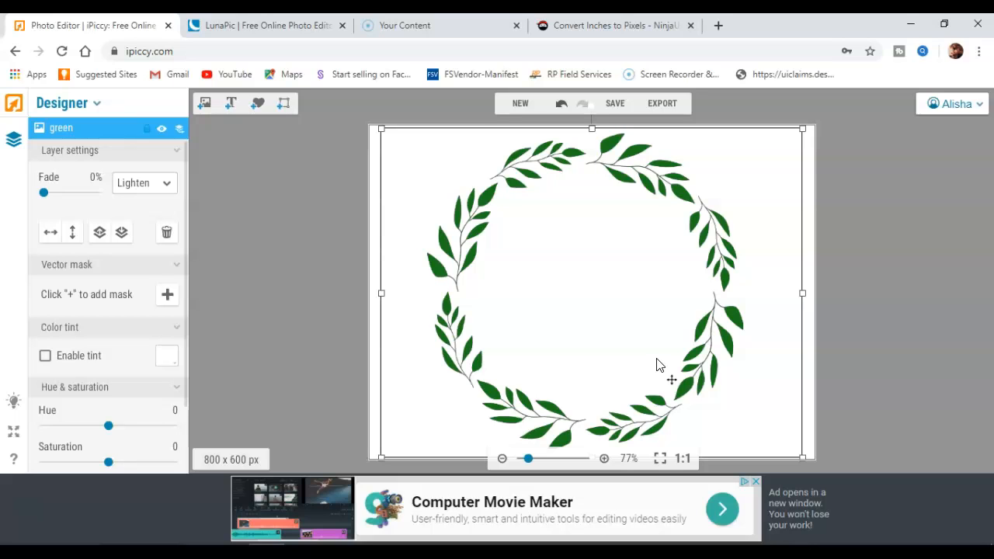
- Save the green wreath to the Desktop as a .jpg named "wreath" at Highest quality and return to the editor
click(616, 106)
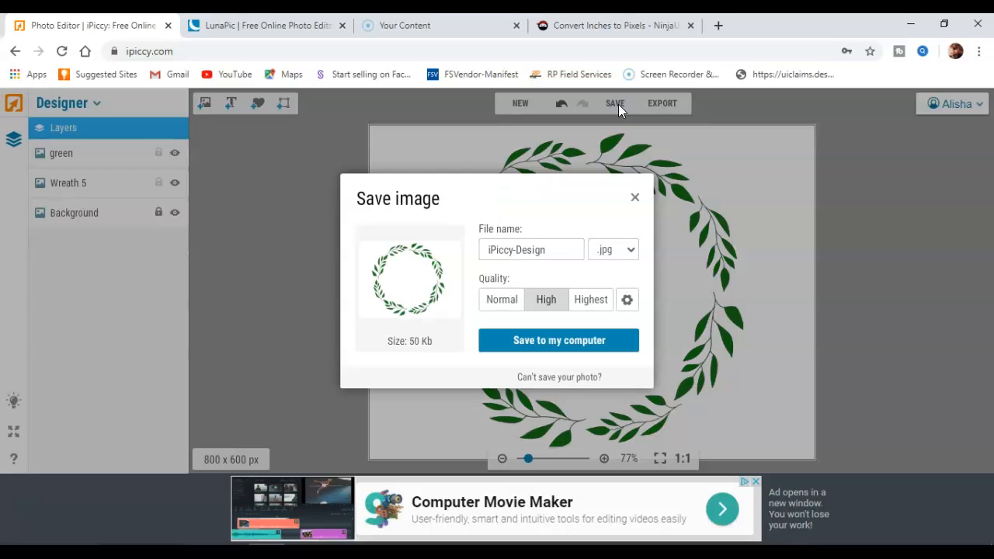
click(594, 301)
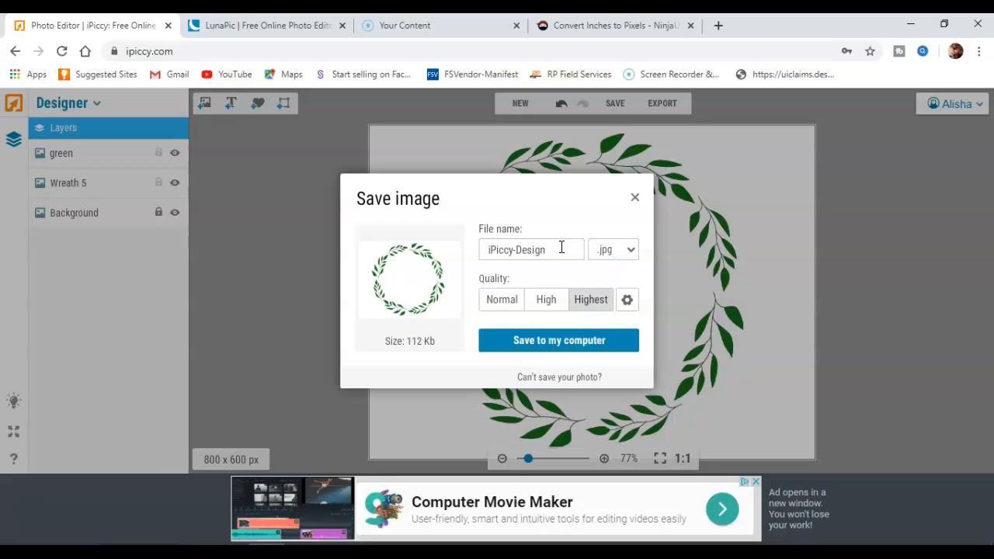
drag(561, 247, 423, 246)
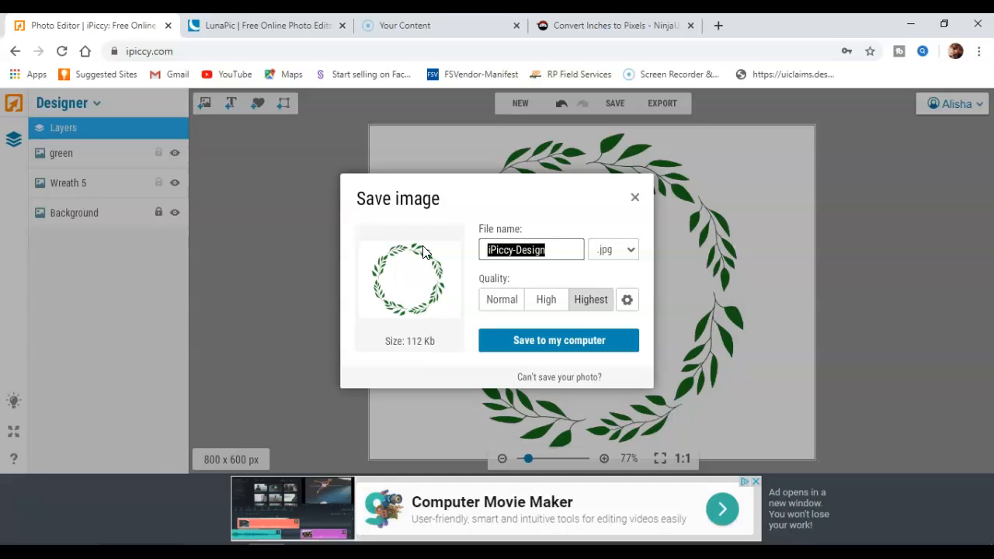
text(wreath)
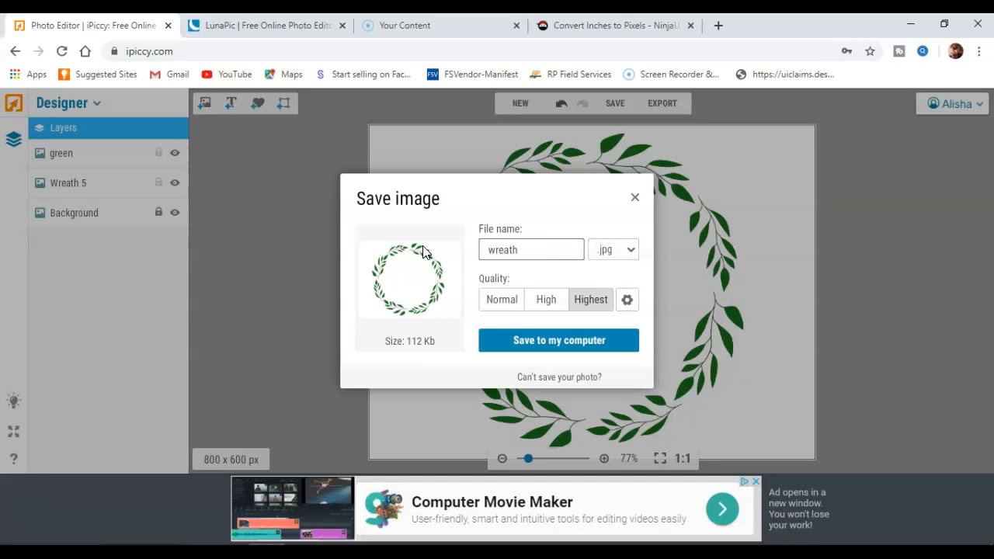
click(557, 339)
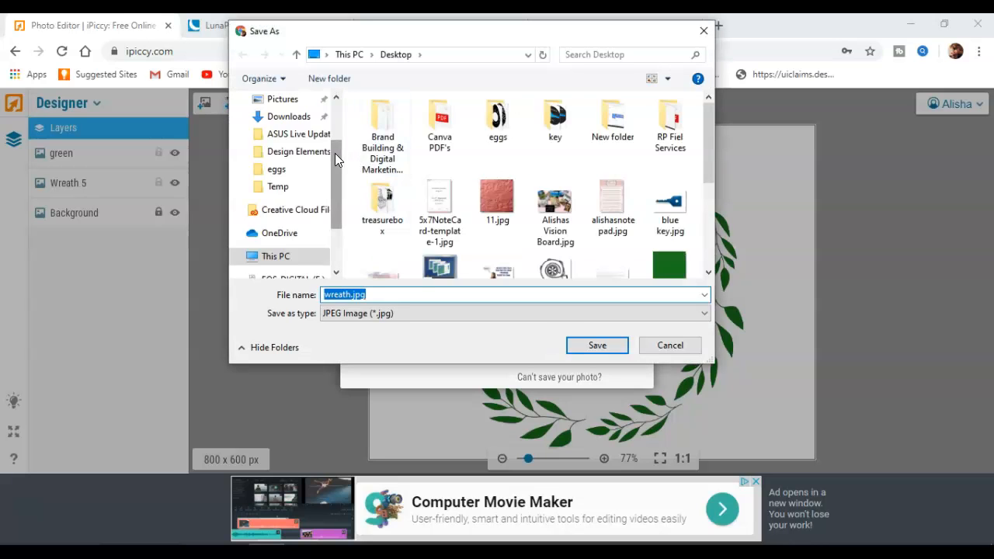
drag(335, 153, 334, 90)
click(287, 129)
click(597, 346)
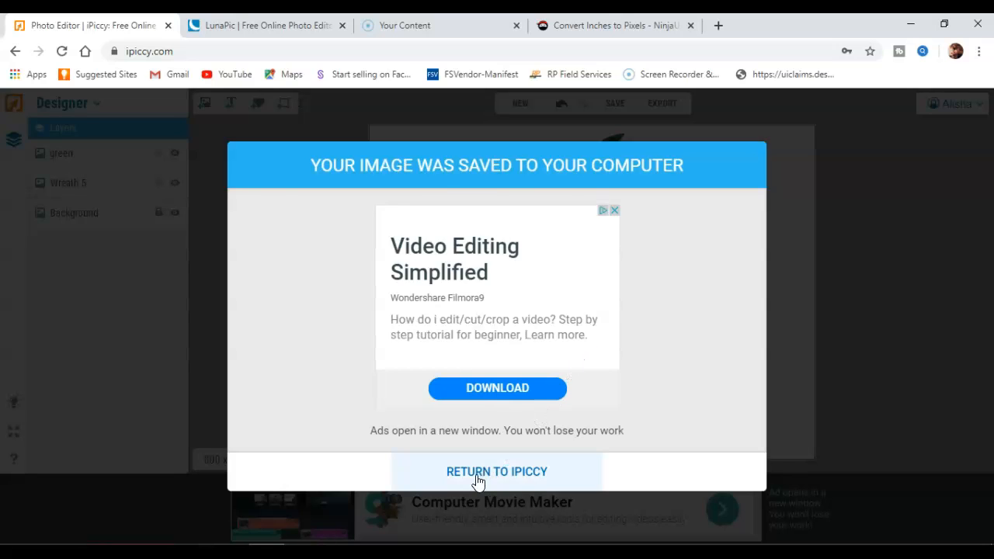
click(478, 483)
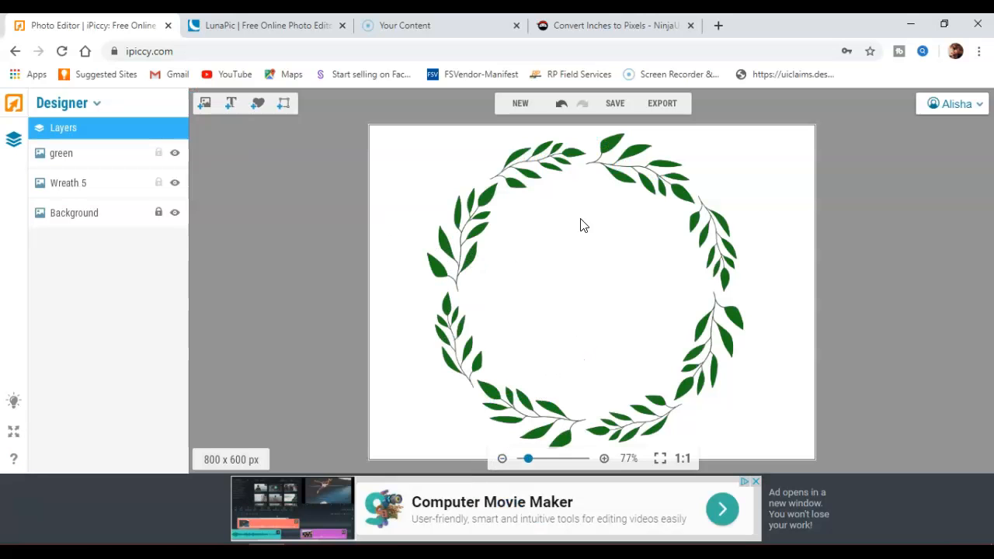
- Discard the current design and create a new white one with the 11 x 14" canvas size
click(516, 105)
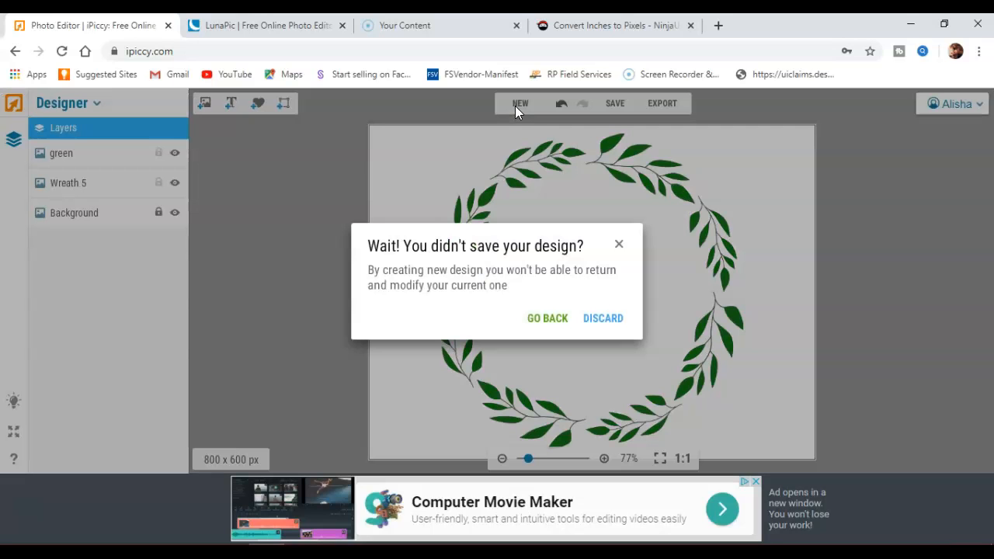
click(604, 320)
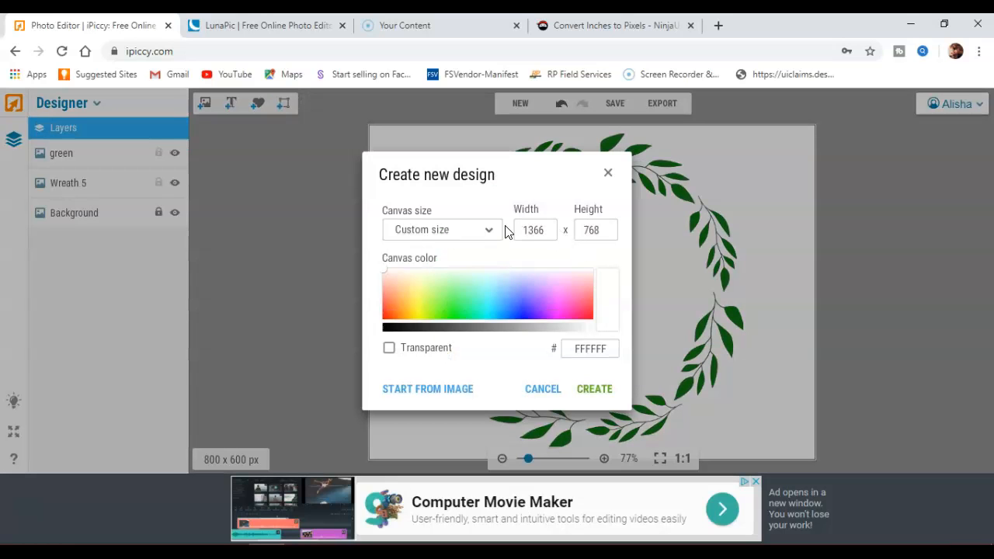
click(482, 233)
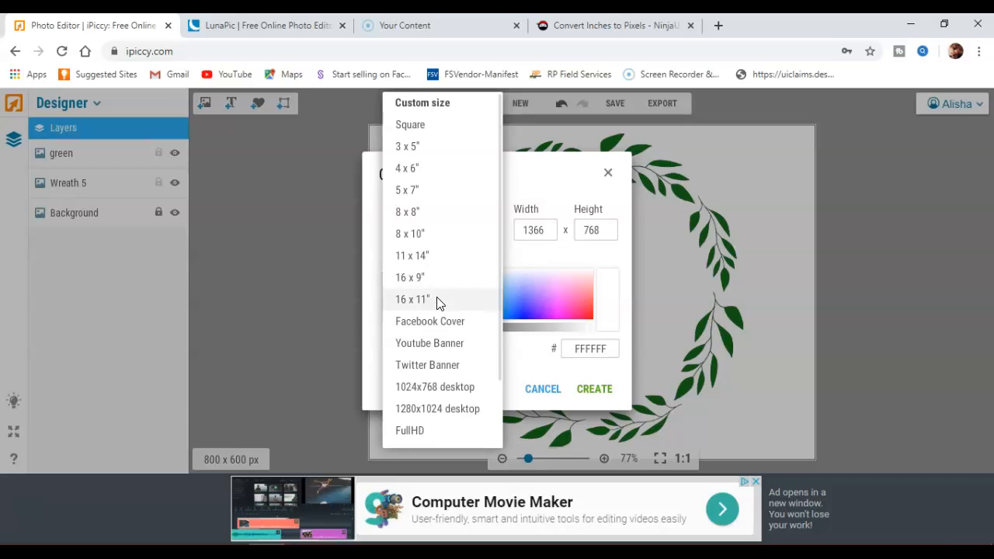
click(416, 256)
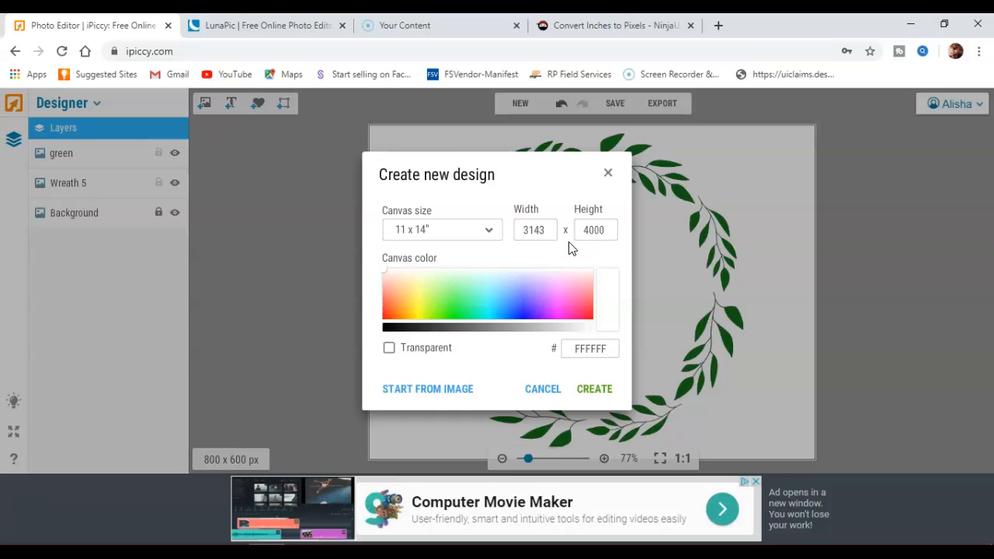
click(595, 391)
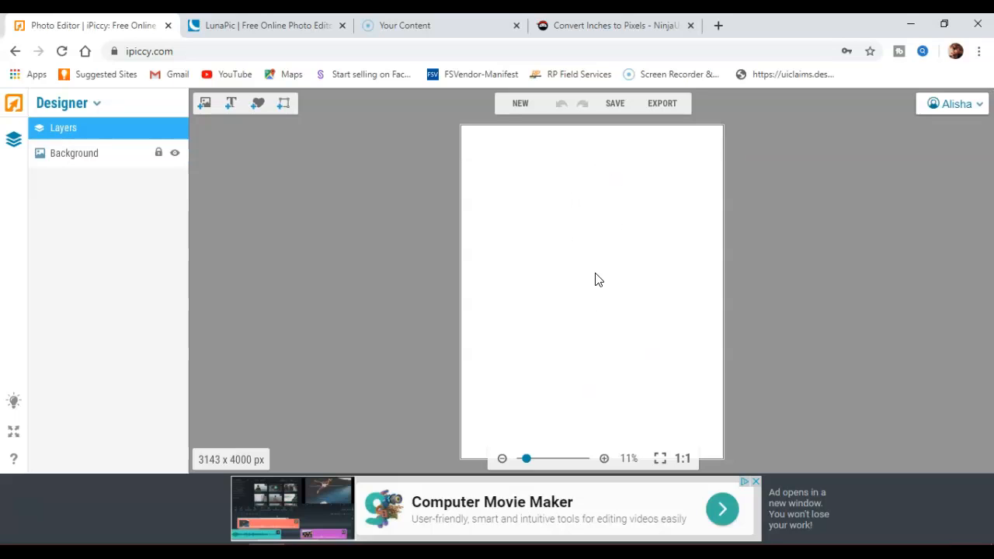
- Switch to LunaPic and upload wreath.jpg from the Desktop to the Transparent Background tool
click(290, 30)
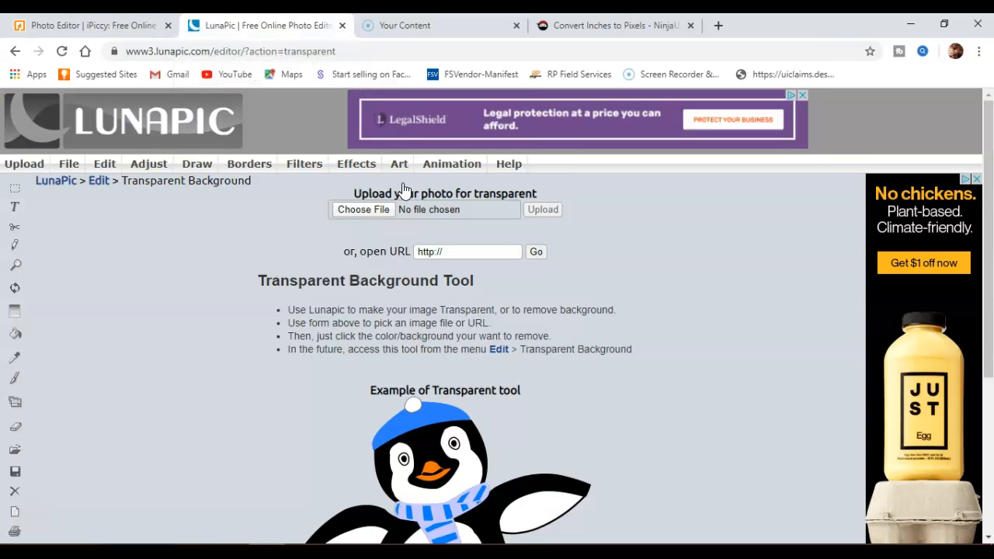
click(351, 210)
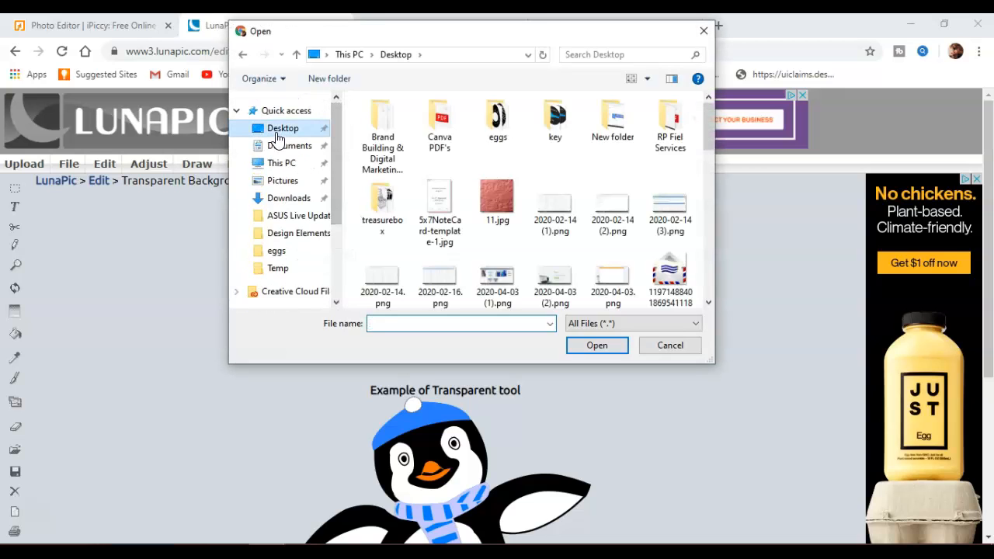
drag(710, 131, 704, 268)
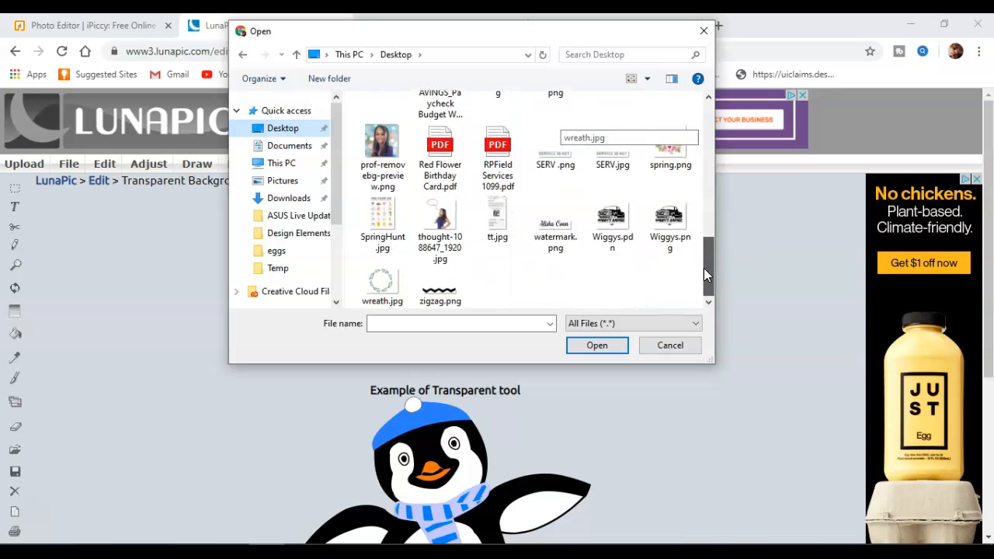
double_click(381, 275)
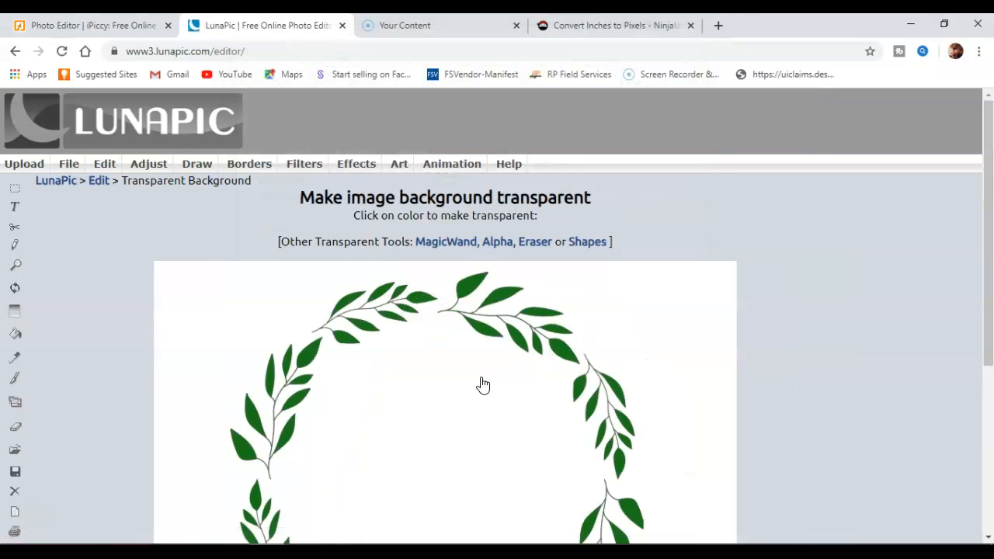
- Make the wreath image's white background transparent and apply the effect
click(482, 385)
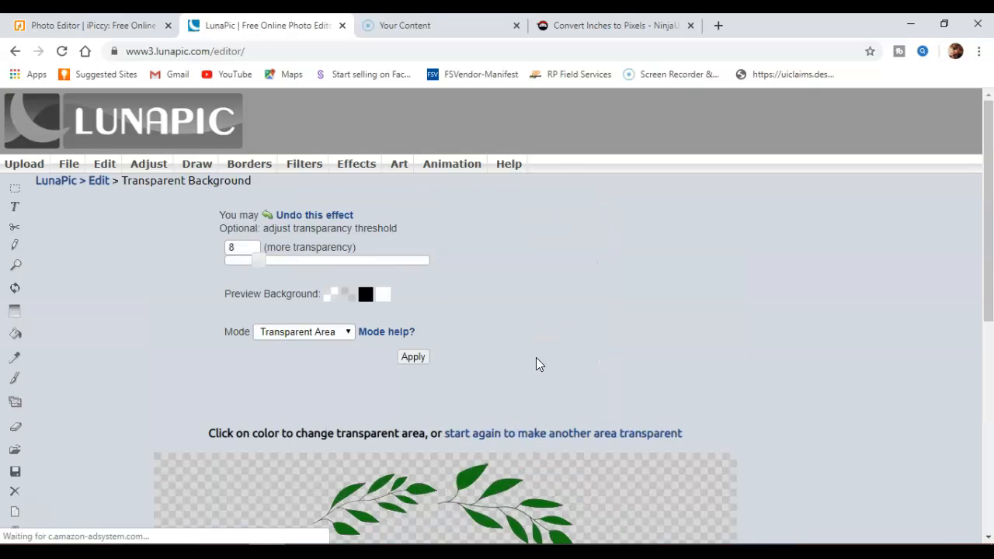
scroll(536, 358, down, 5)
scroll(543, 359, down, 1)
scroll(544, 360, up, 4)
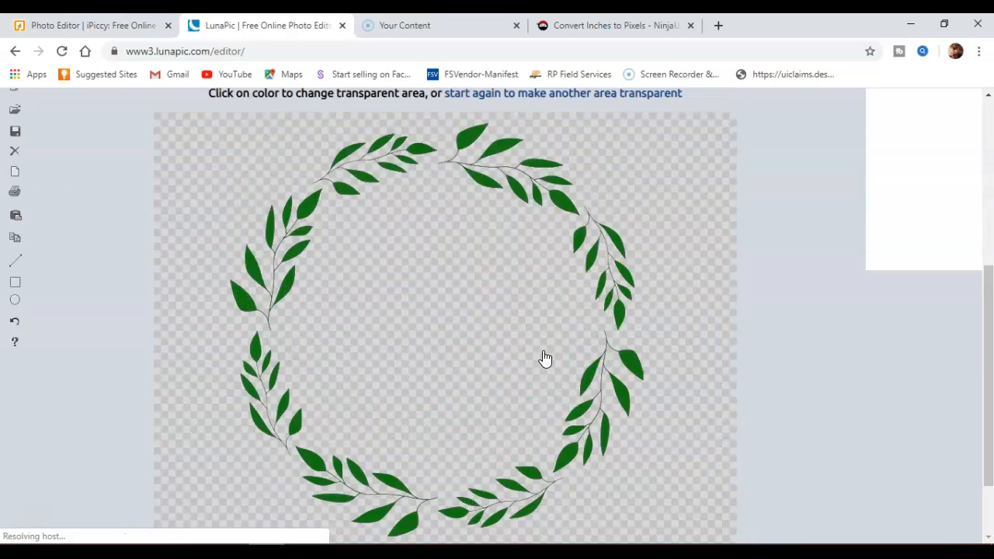
click(413, 215)
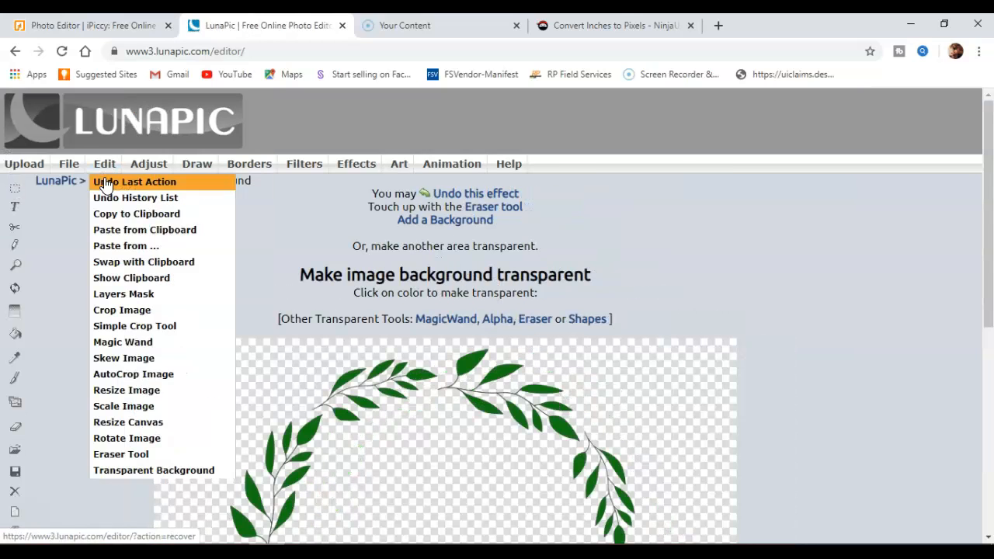
- Save the transparent wreath as a PNG and open the downloaded file
click(74, 184)
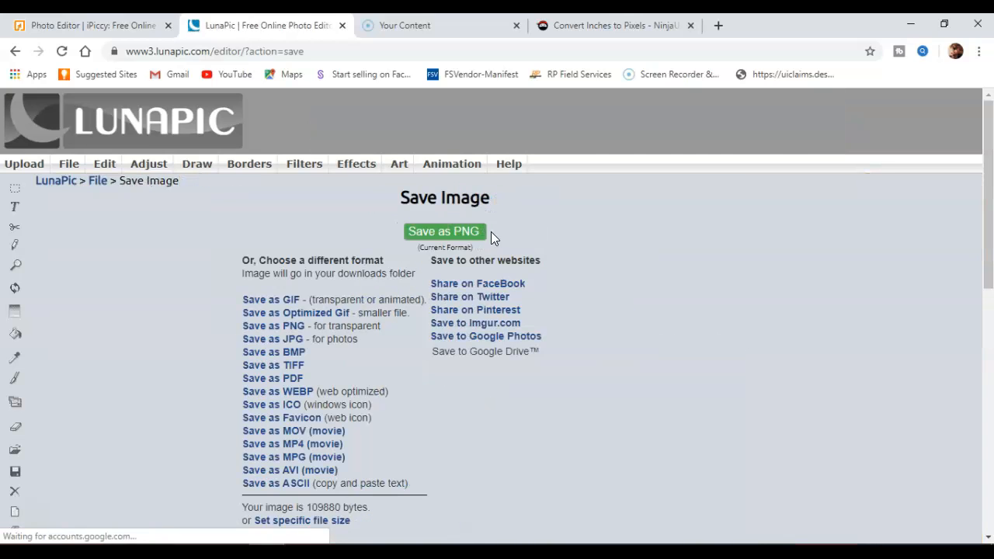
click(454, 236)
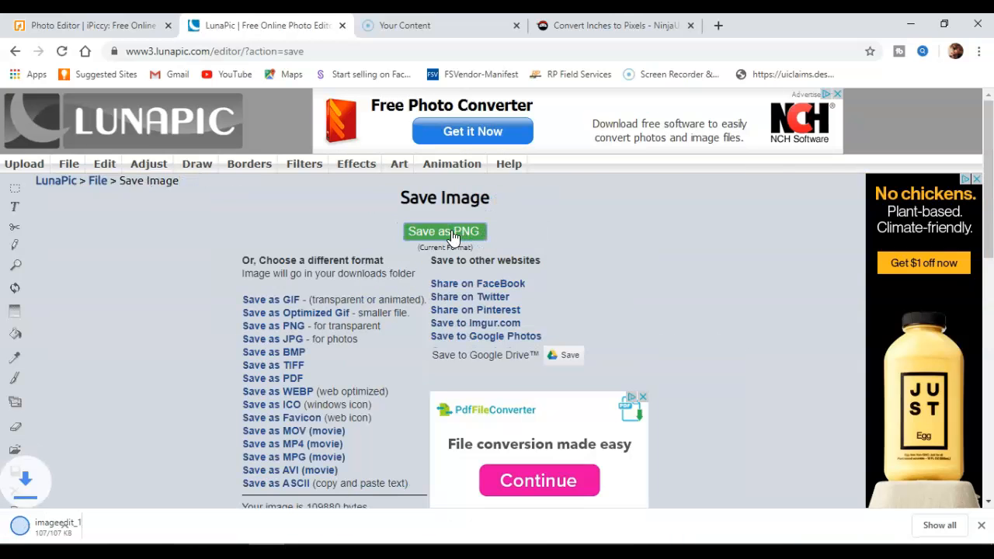
click(45, 530)
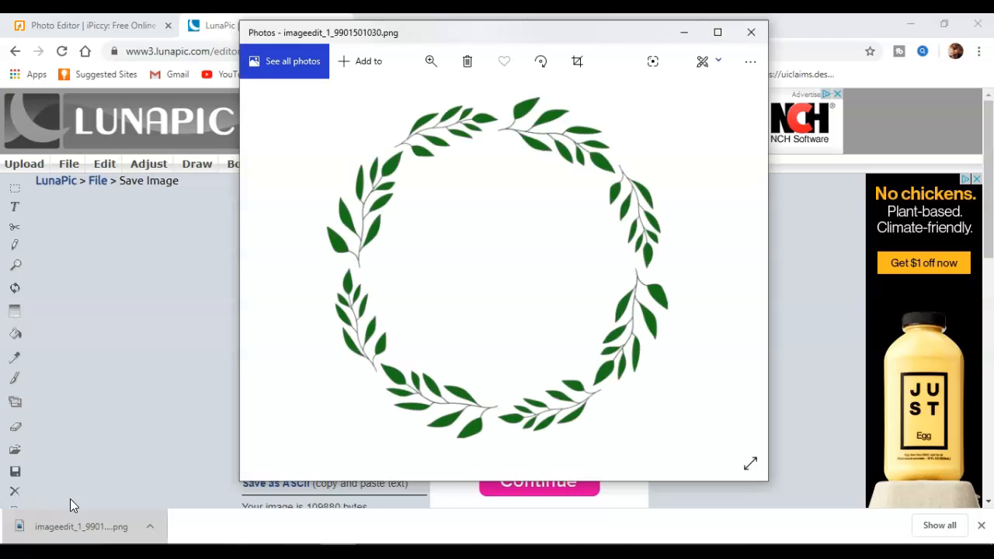
- Save a copy of the transparent image to the Desktop as a PNG named wreath, and close the image viewer
click(751, 66)
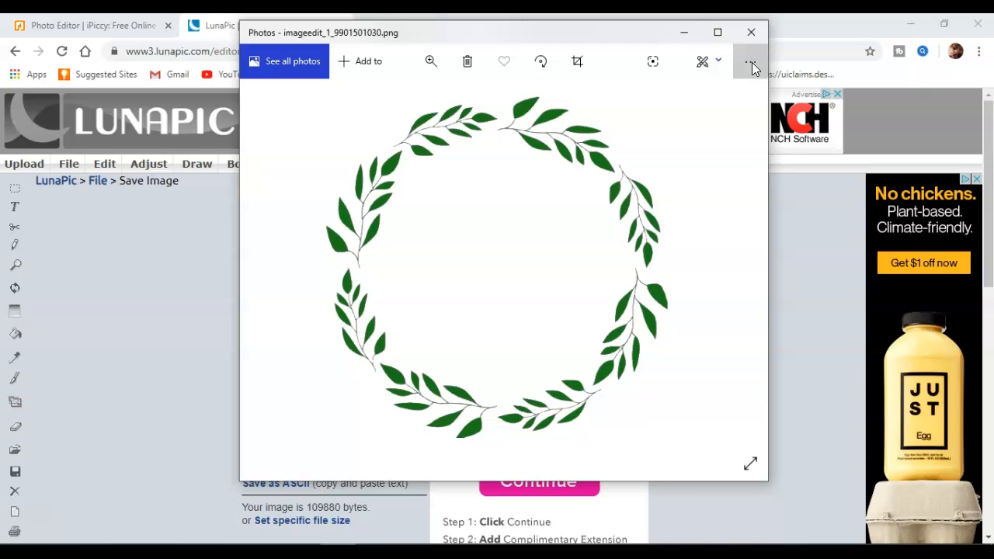
click(706, 187)
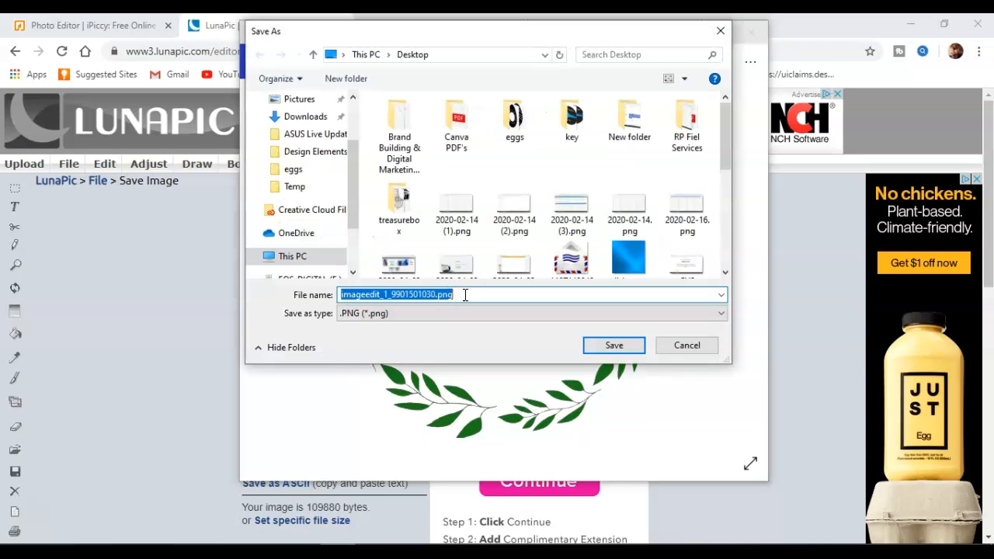
key(BackSpace)
text(w)
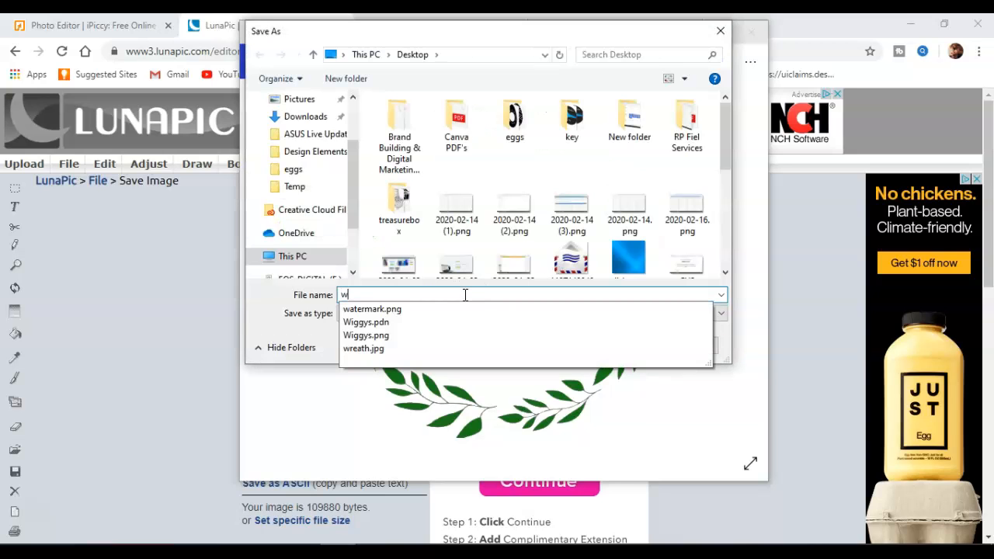
text(reath)
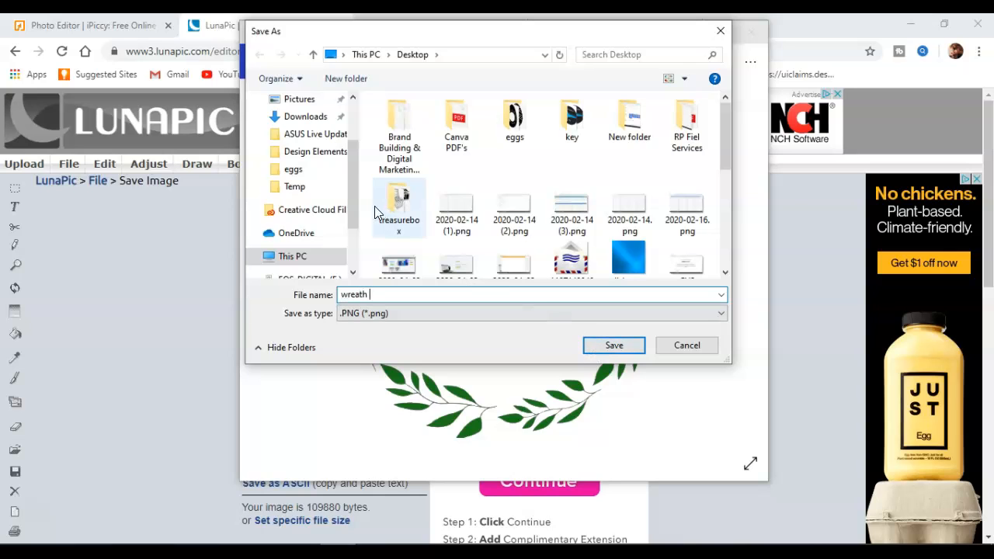
scroll(311, 187, up, 2)
click(311, 129)
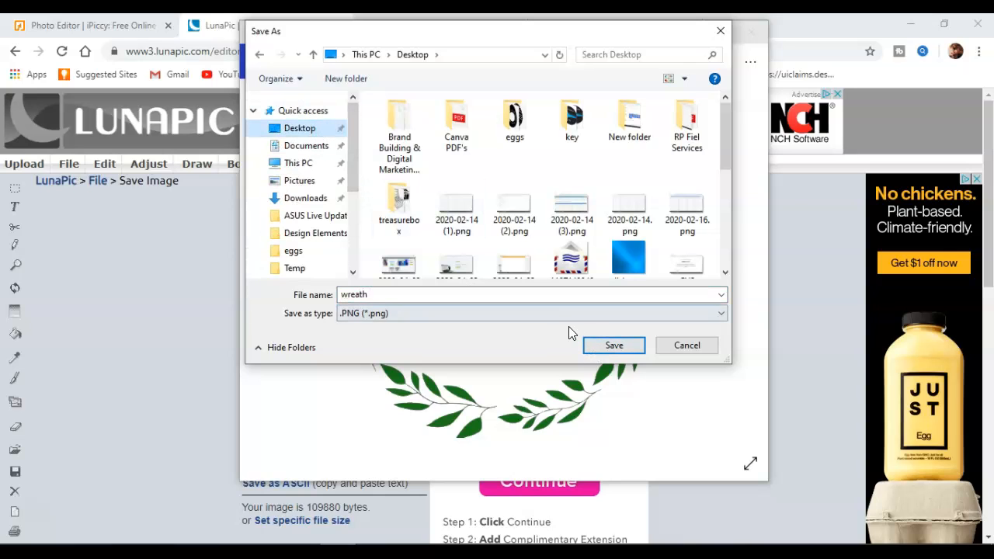
click(603, 344)
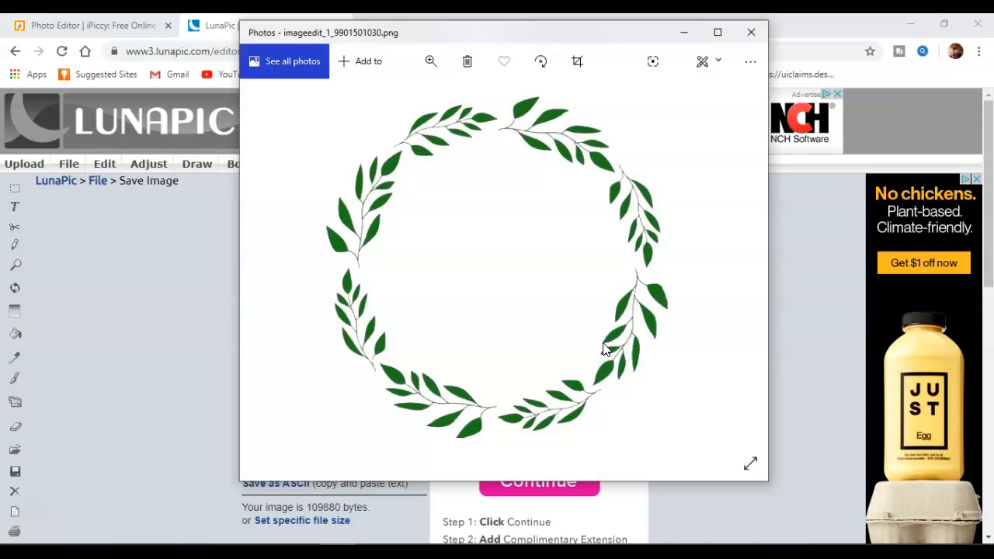
click(755, 33)
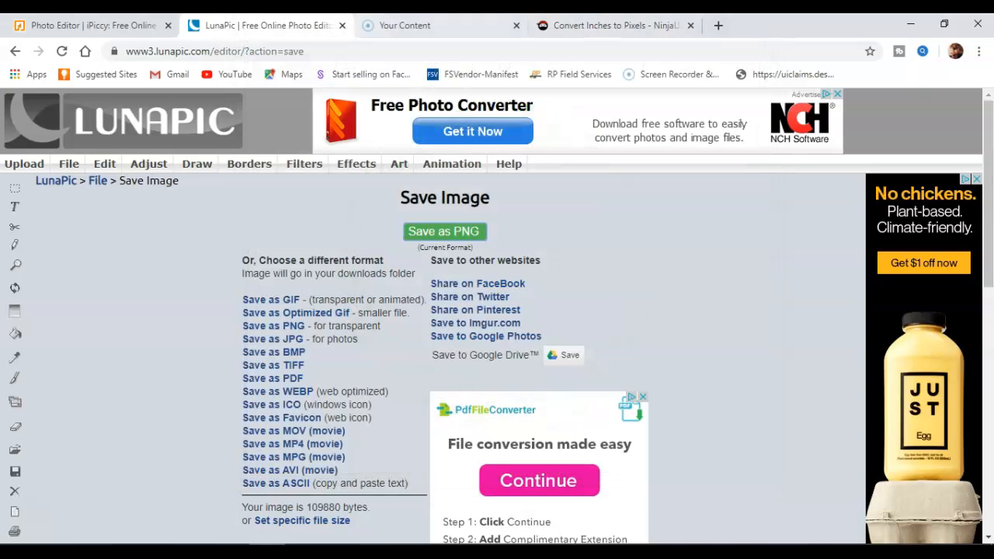
- Switch to the iPiccy design and upload the wreath PNG from the Desktop
click(118, 28)
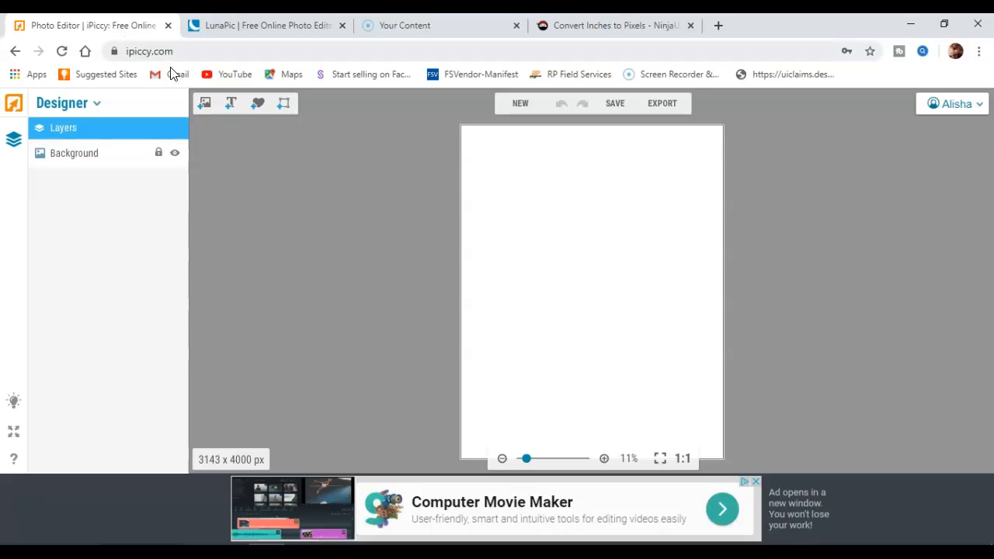
click(205, 105)
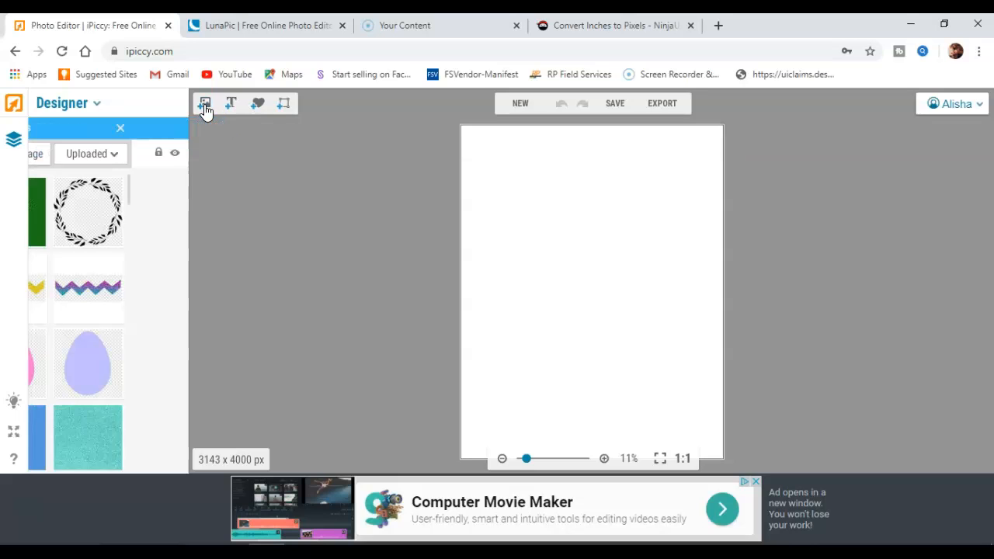
click(82, 154)
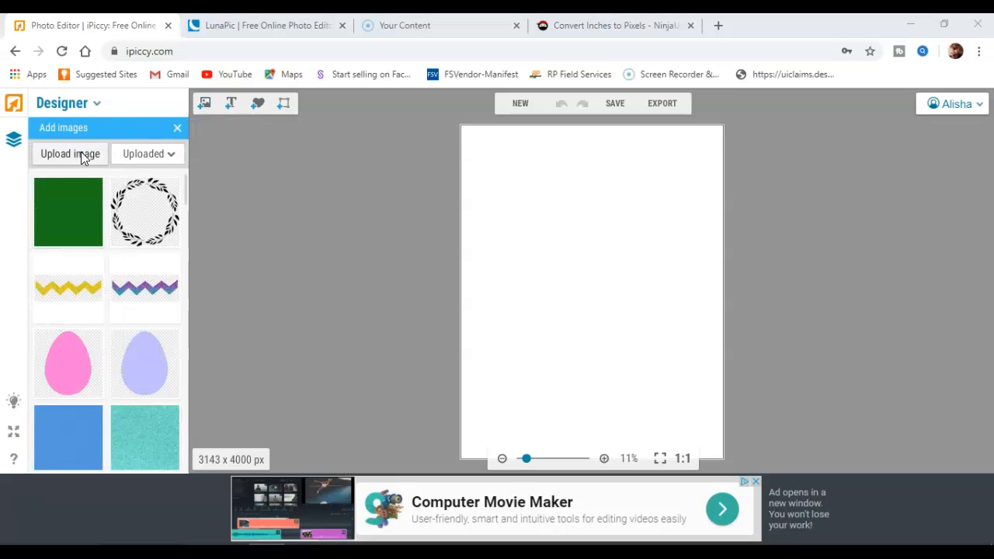
drag(332, 136, 336, 116)
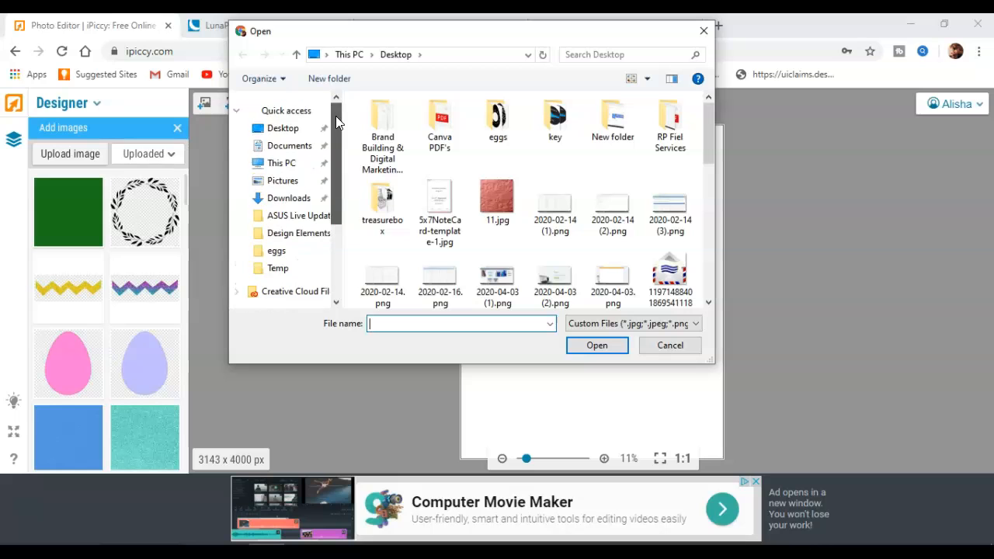
click(289, 128)
drag(711, 105, 707, 244)
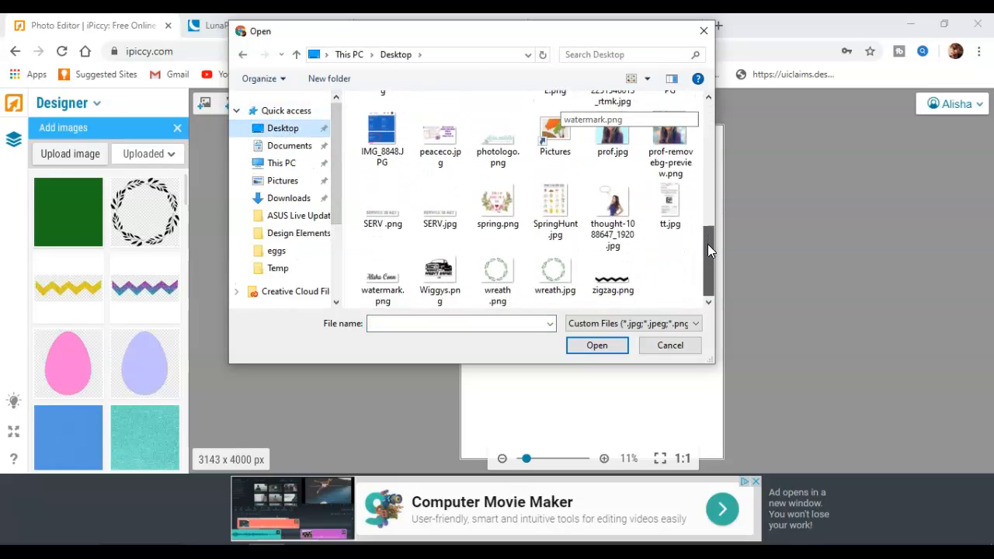
double_click(496, 275)
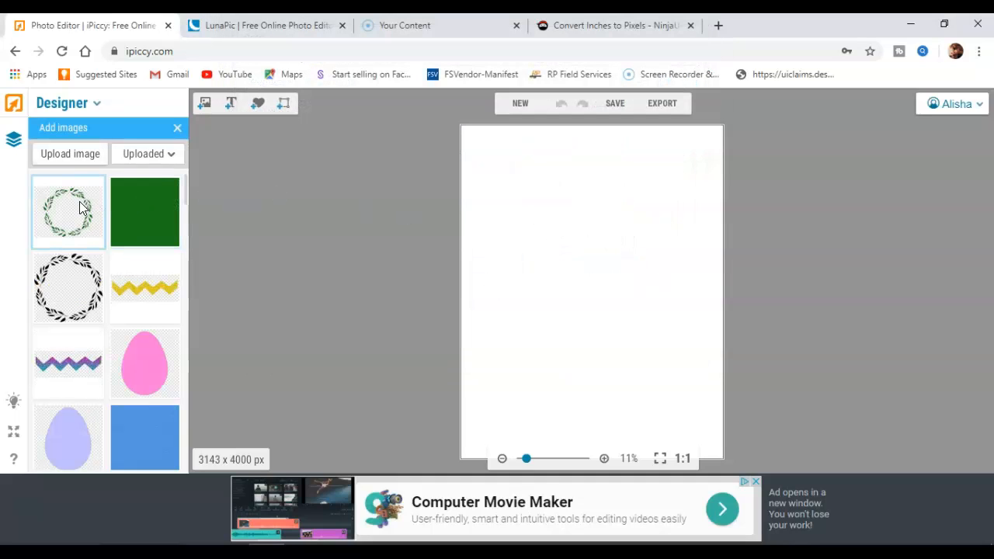
- Place the uploaded green wreath on the canvas and enlarge it to the full page width
drag(70, 213, 535, 202)
drag(606, 253, 726, 340)
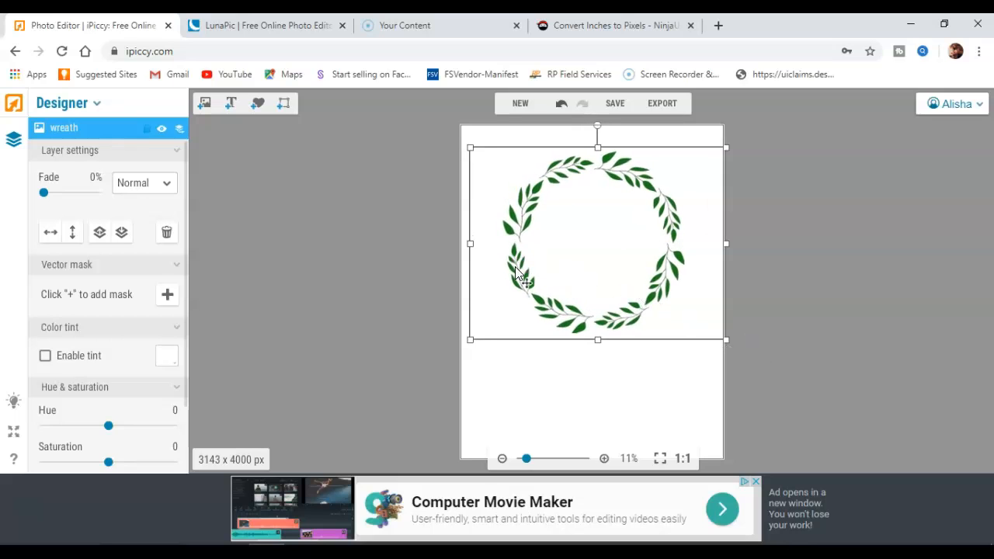
drag(470, 150, 463, 141)
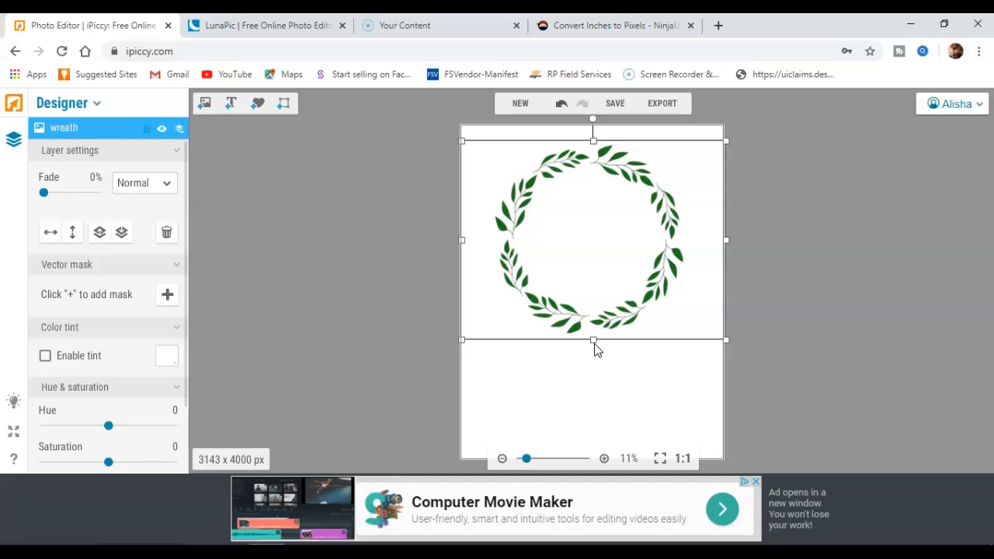
- Stretch the wreath downward into a tall oval
click(595, 348)
click(586, 308)
click(594, 351)
click(595, 304)
drag(593, 342, 588, 440)
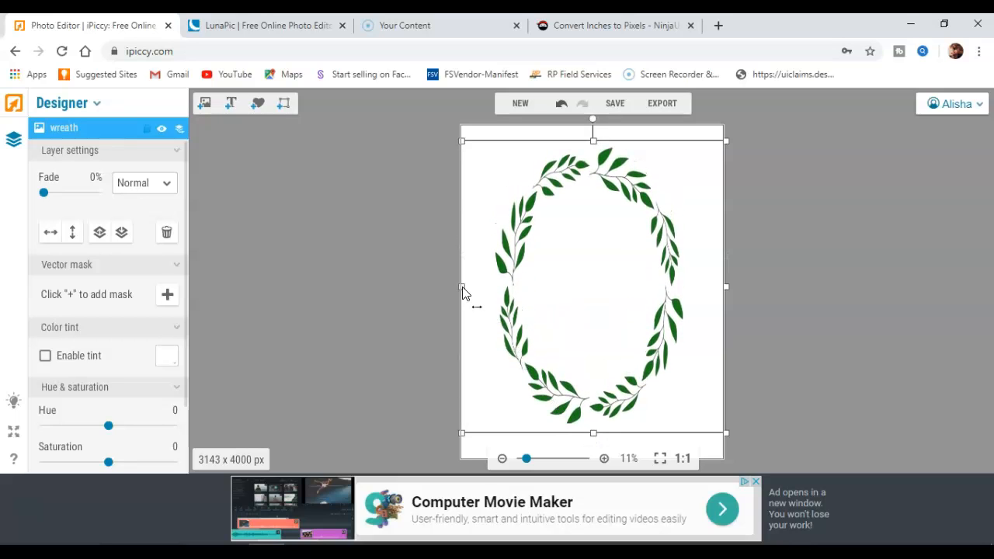
- Extend the oval wreath on all four sides until its leaves nearly reach the page edges, and deselect it
drag(460, 287, 432, 285)
drag(725, 286, 763, 286)
drag(597, 140, 597, 130)
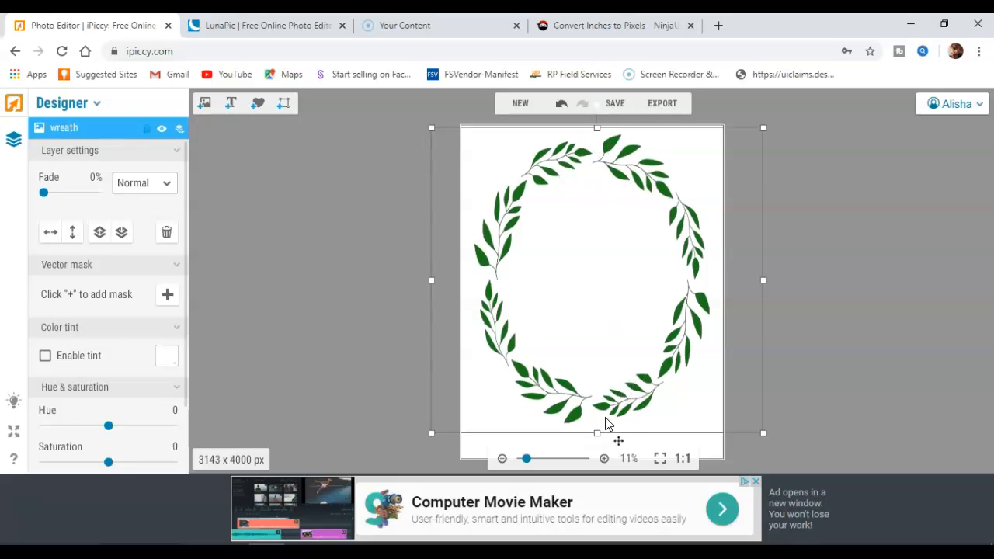
drag(598, 433, 596, 456)
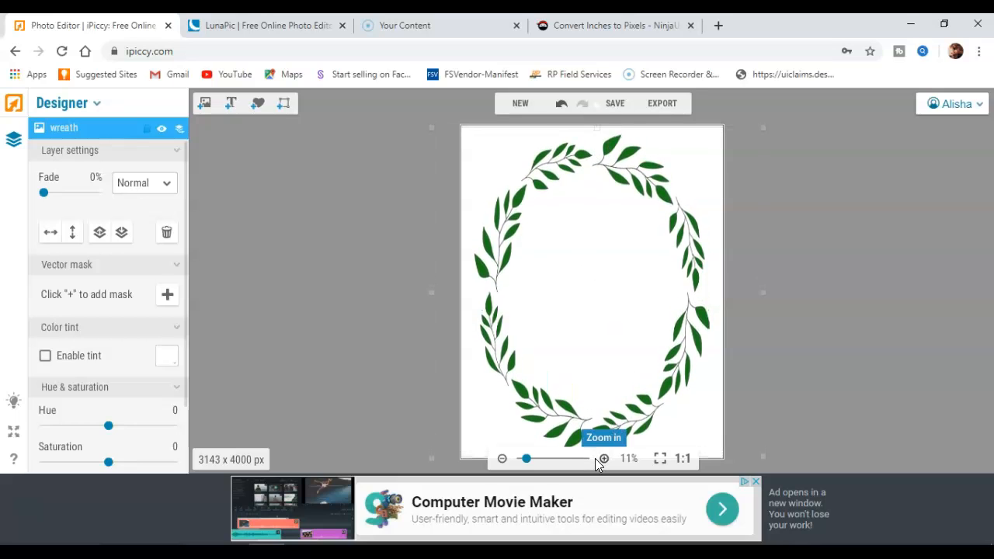
drag(432, 294, 423, 293)
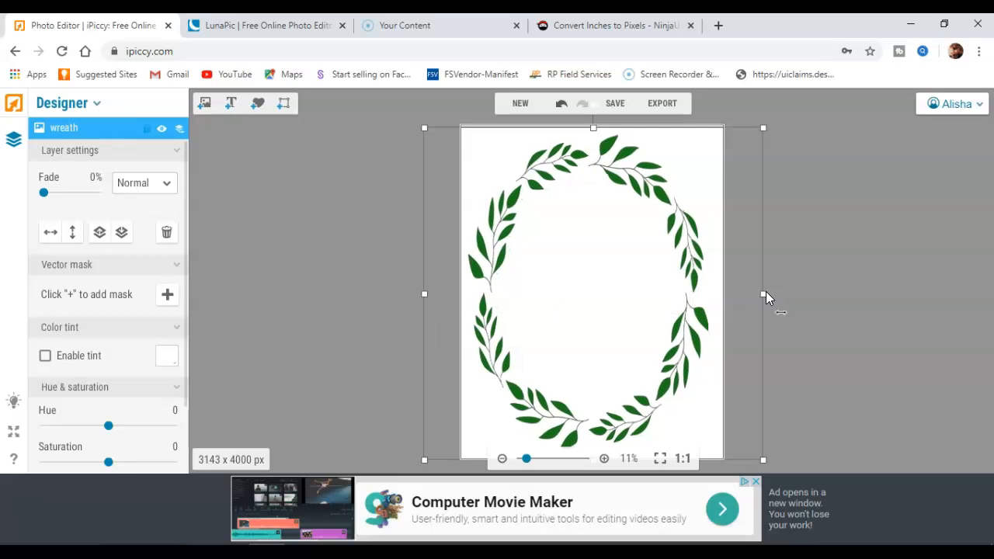
drag(763, 292, 771, 293)
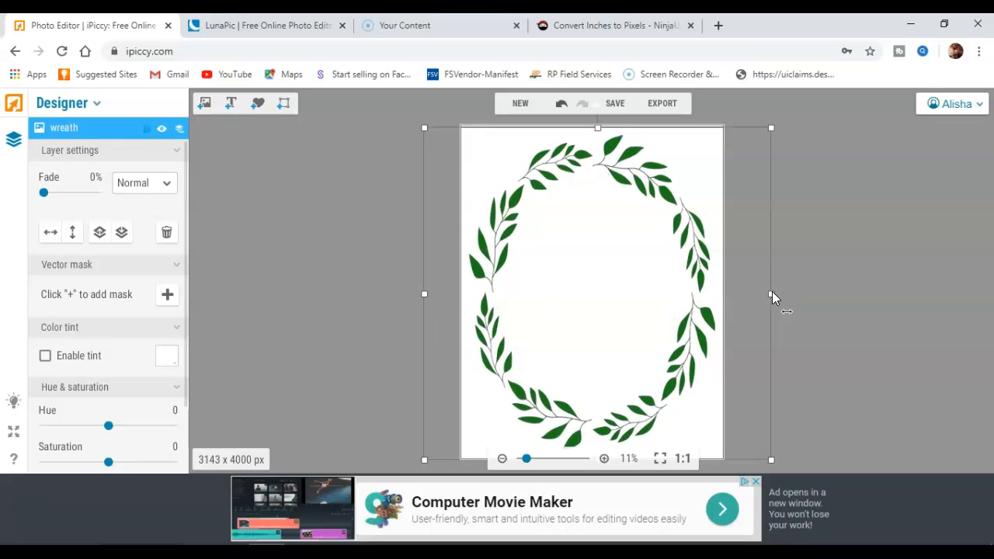
click(231, 267)
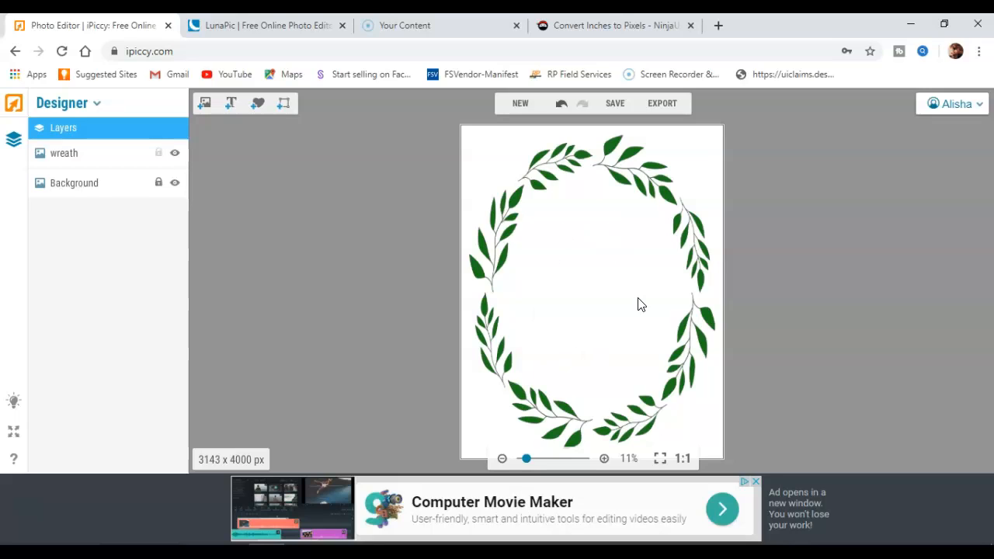
- Add the letter C as text, enlarge it to a size of about 2158 and centre it inside the wreath
click(231, 104)
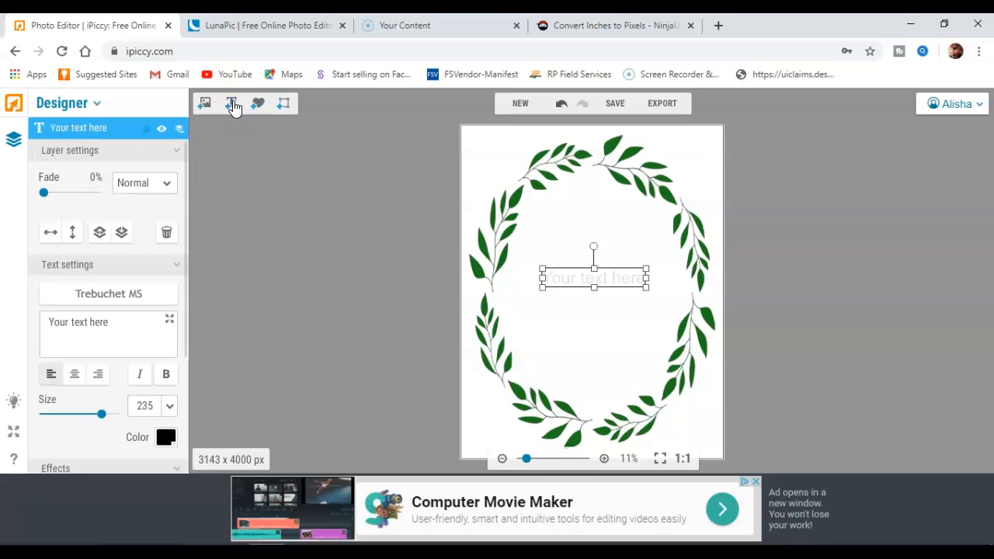
triple_click(117, 320)
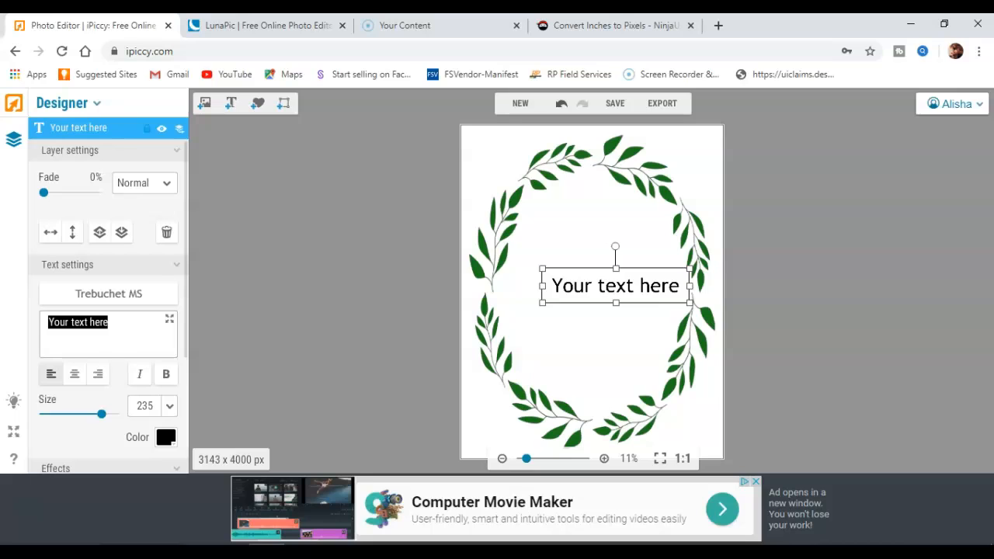
text(C)
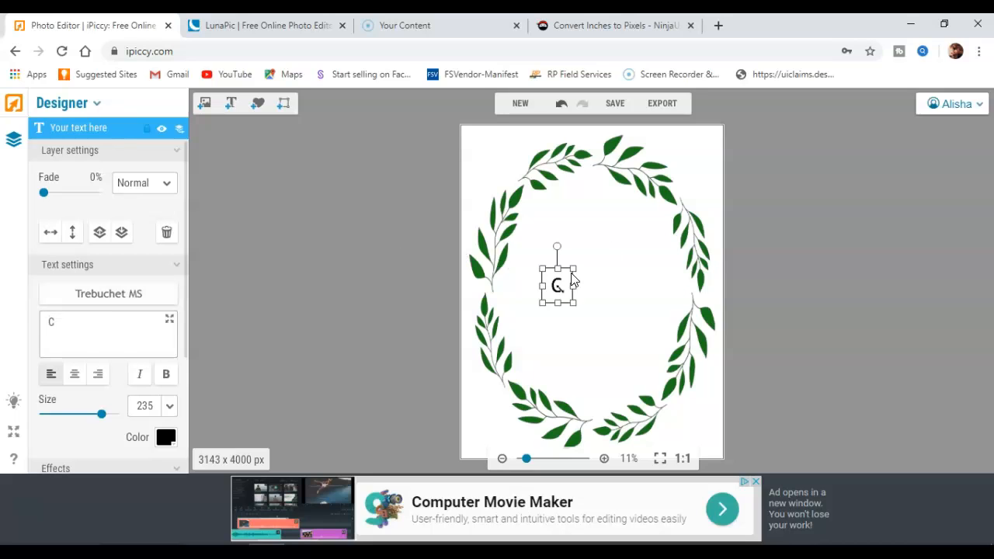
drag(576, 303, 742, 466)
drag(637, 359, 580, 256)
drag(683, 388, 759, 484)
drag(611, 315, 572, 275)
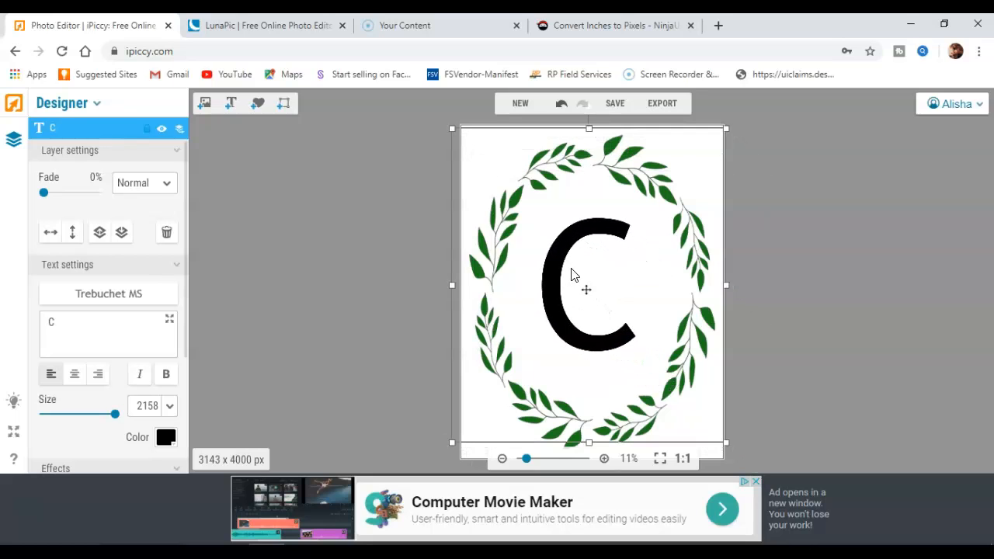
- Change the letter C's font to the local font Elephant
click(113, 296)
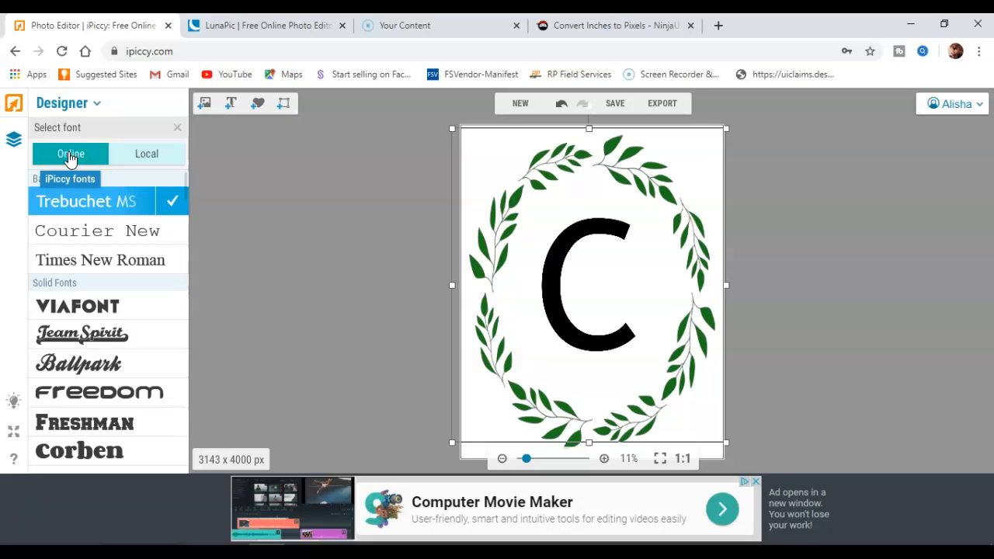
click(151, 160)
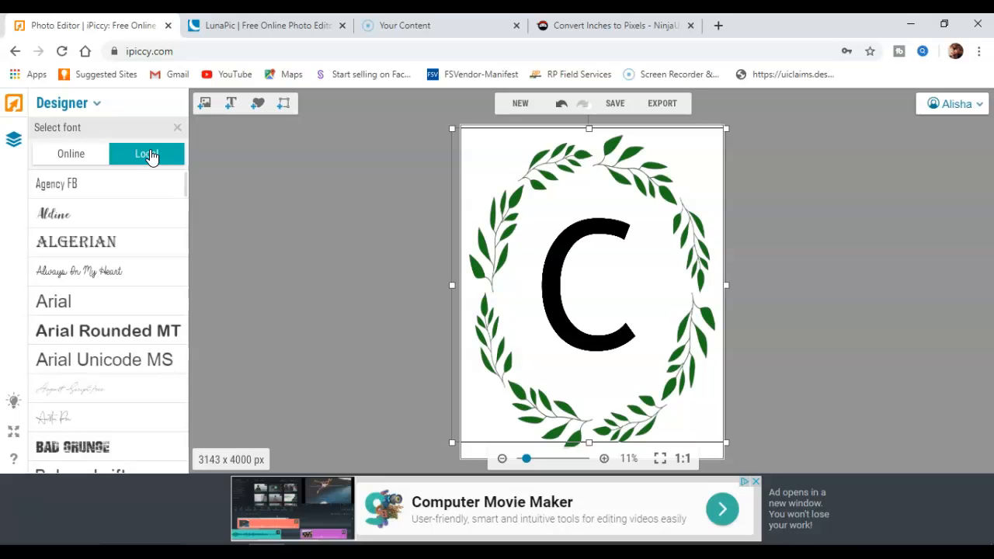
scroll(90, 288, down, 1)
scroll(94, 300, down, 3)
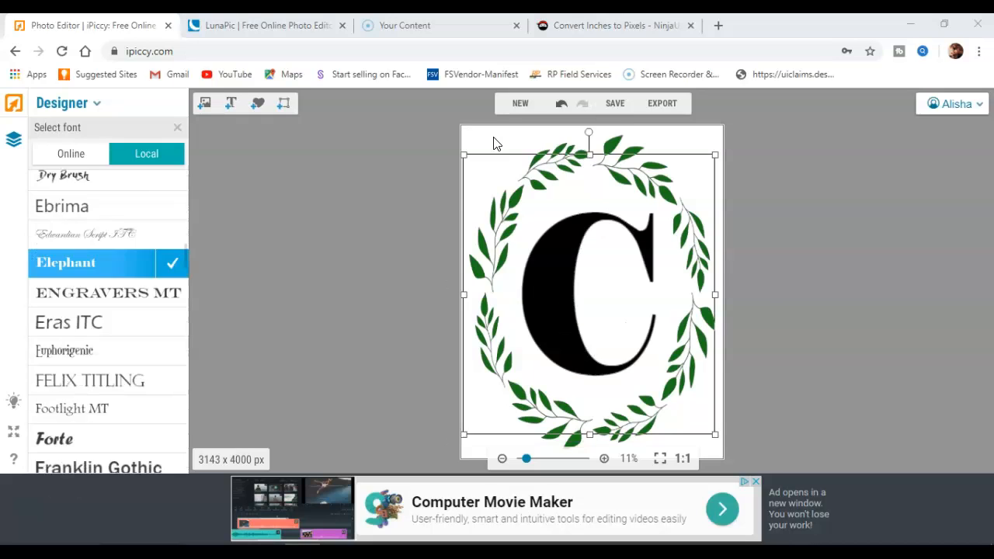
click(498, 144)
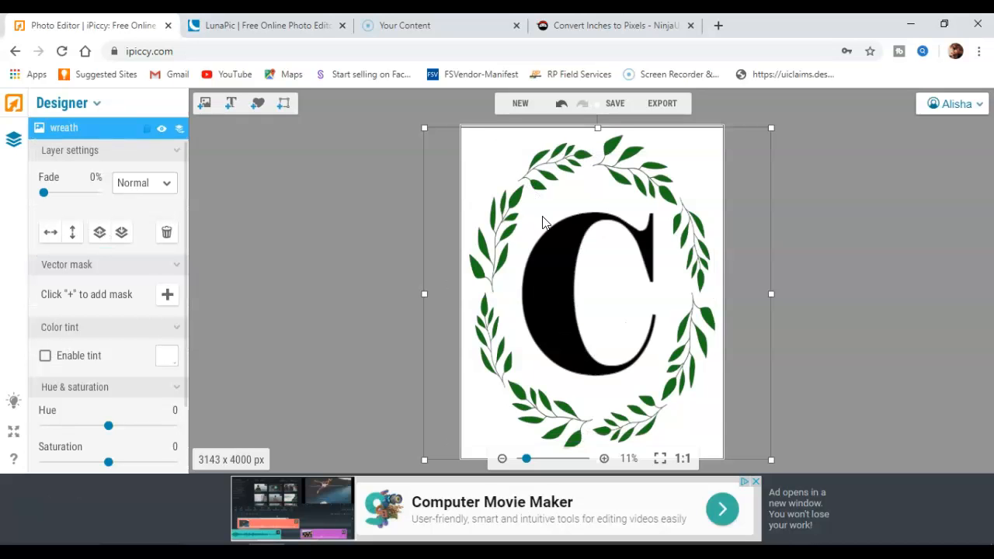
- Set the letter C's fade to 18% and deselect it
click(560, 275)
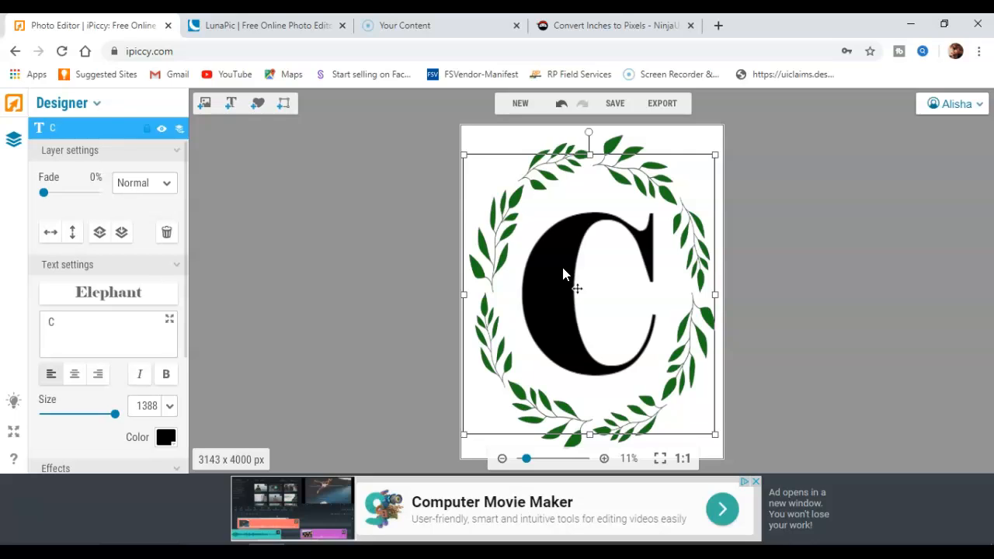
drag(45, 195, 55, 203)
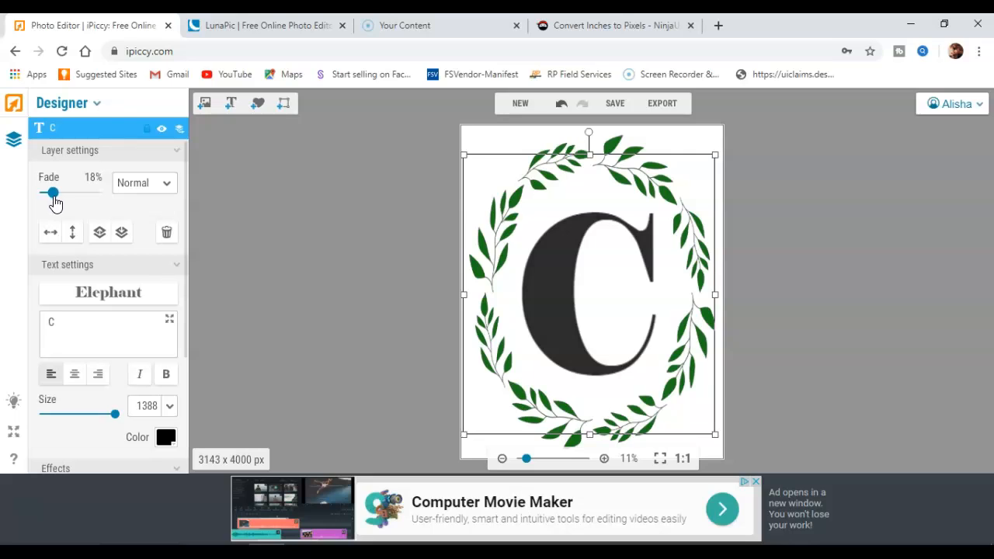
click(293, 219)
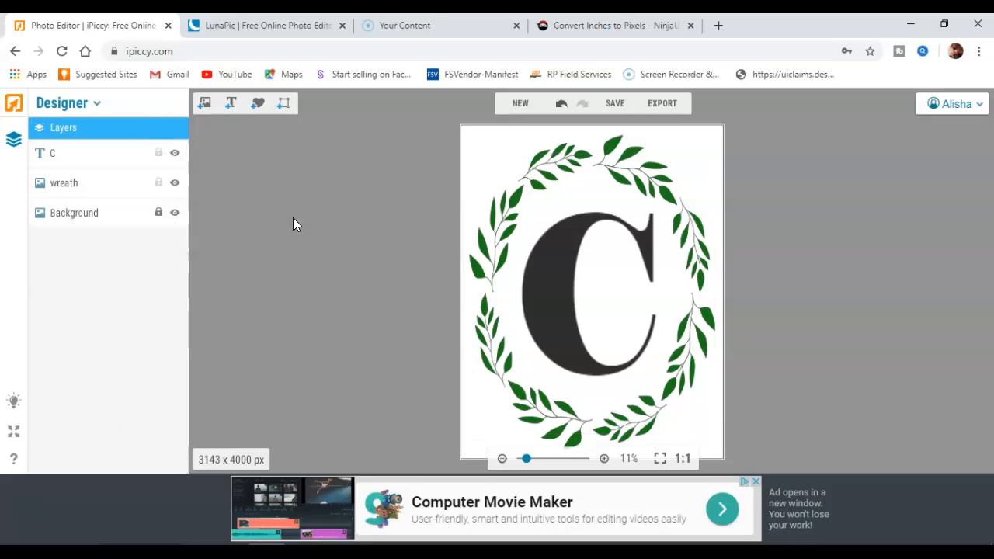
- Stretch the letter C slightly taller and recentre it within the wreath
click(585, 252)
drag(588, 159, 588, 133)
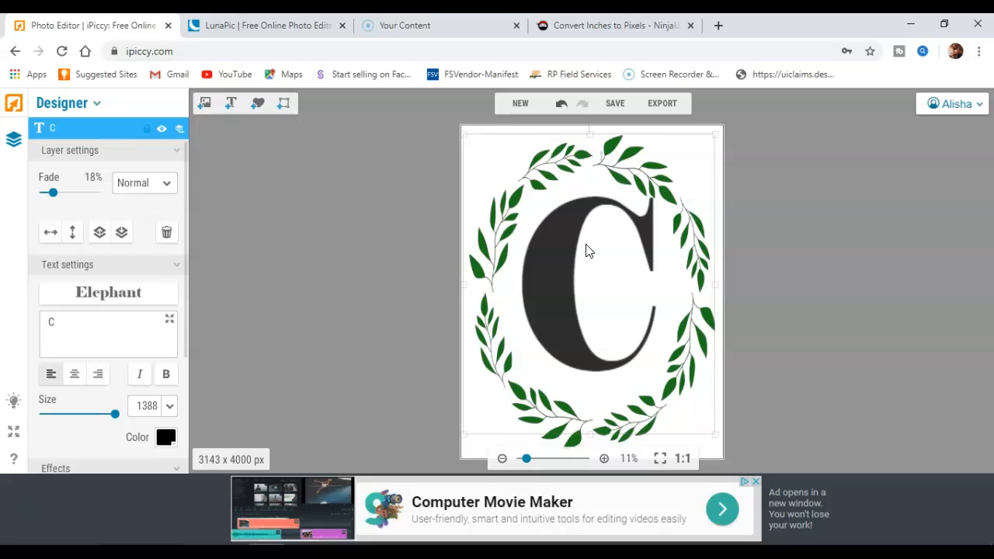
drag(571, 291, 572, 291)
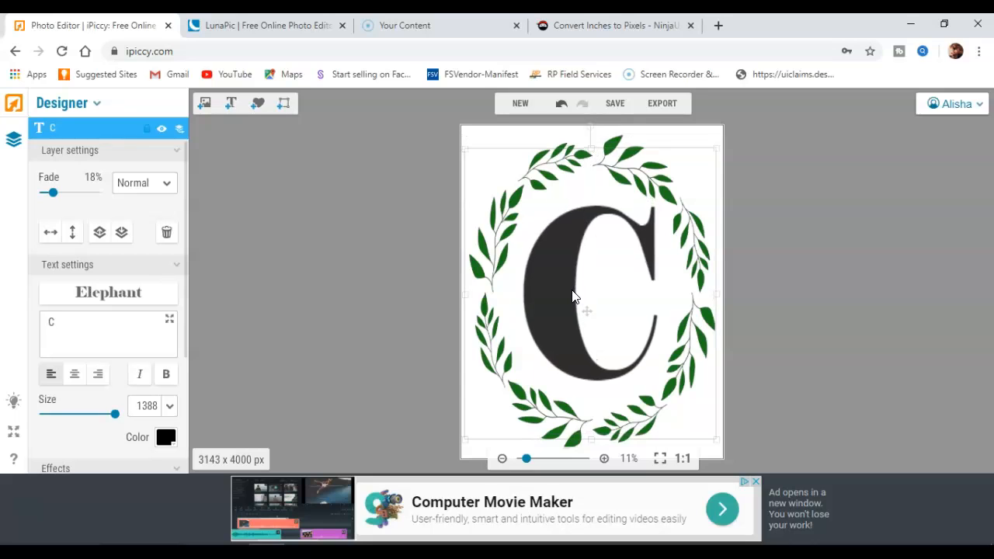
click(426, 291)
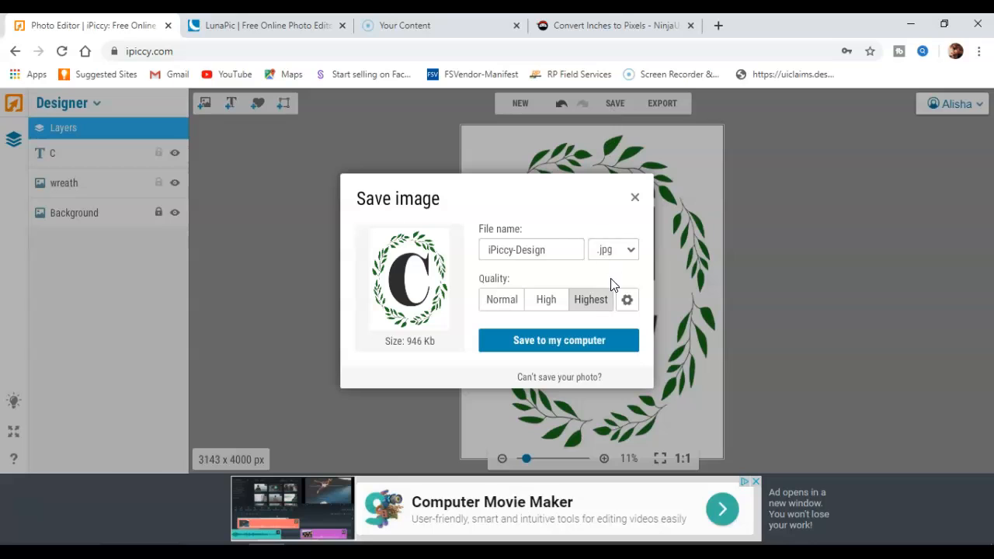
- Save the monogram design to the Desktop as a highest-quality JPG named conn
drag(550, 249, 440, 249)
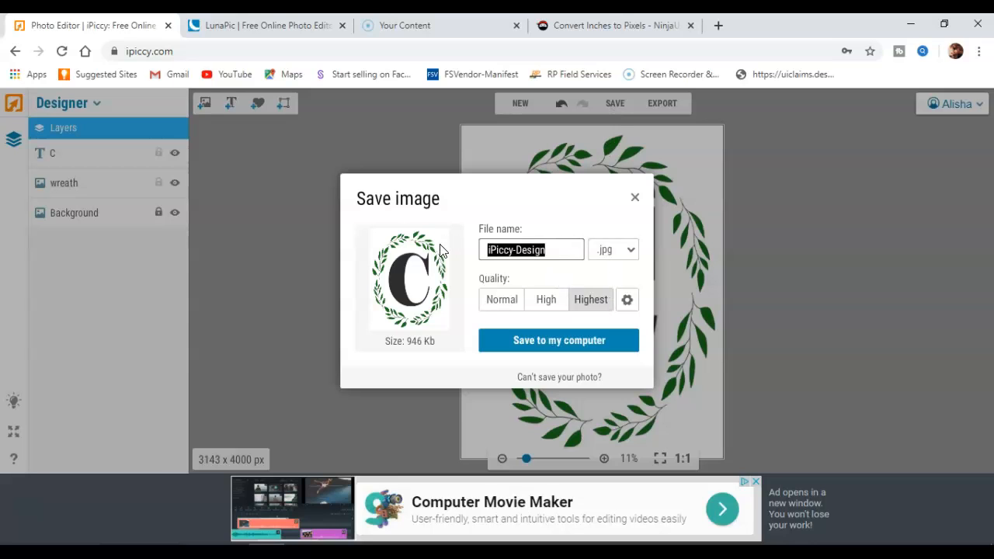
text(conn)
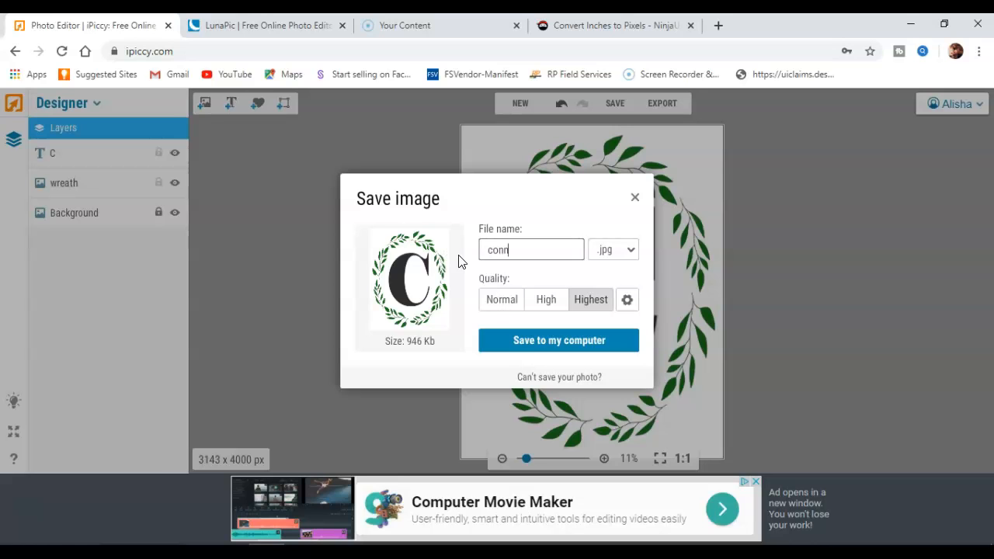
click(513, 342)
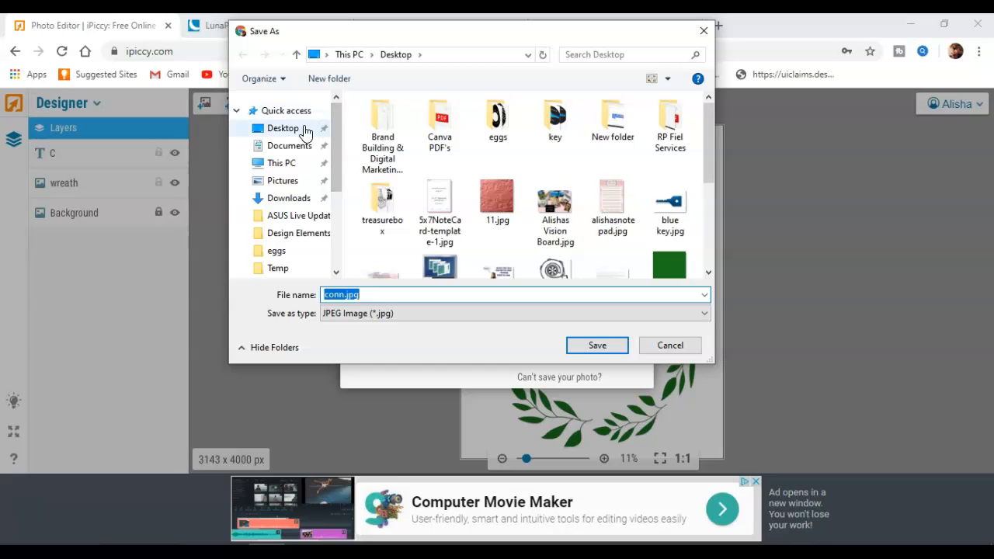
click(304, 132)
click(608, 343)
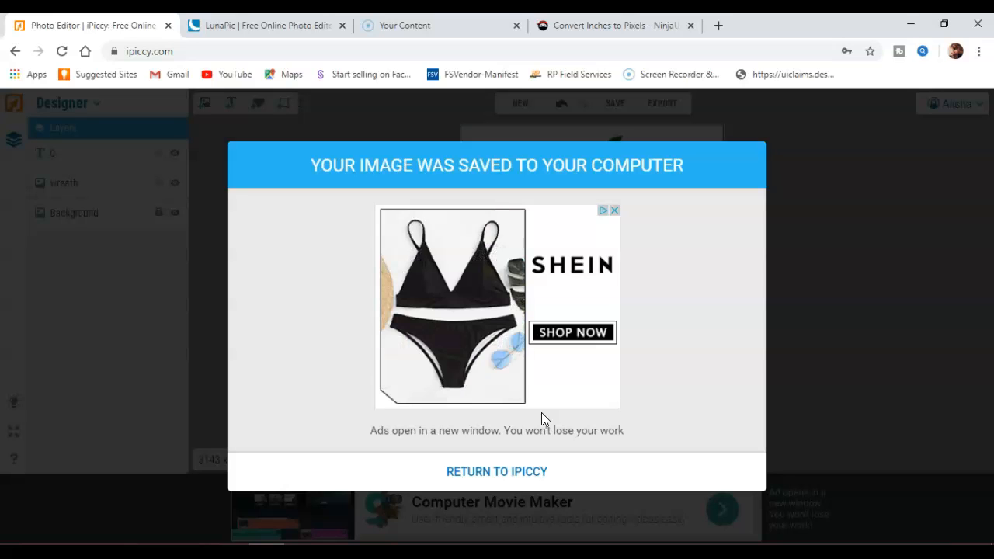
- Switch to paint.net and open conn.jpg from the Desktop
click(232, 553)
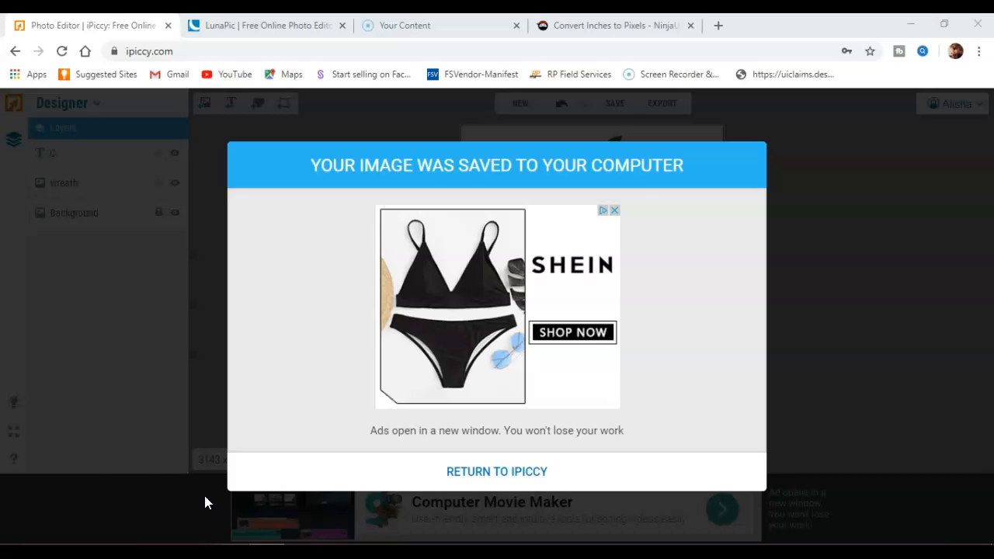
click(302, 549)
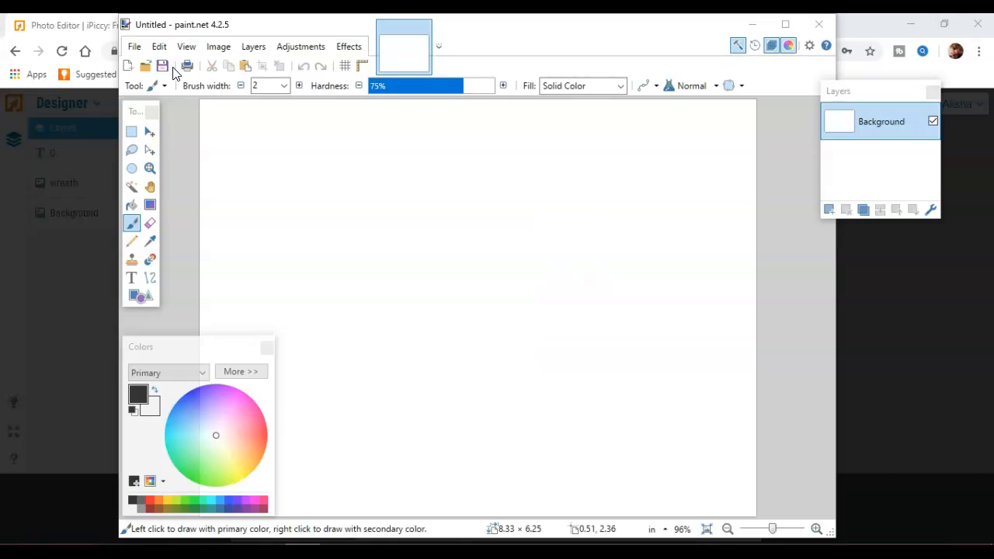
click(131, 50)
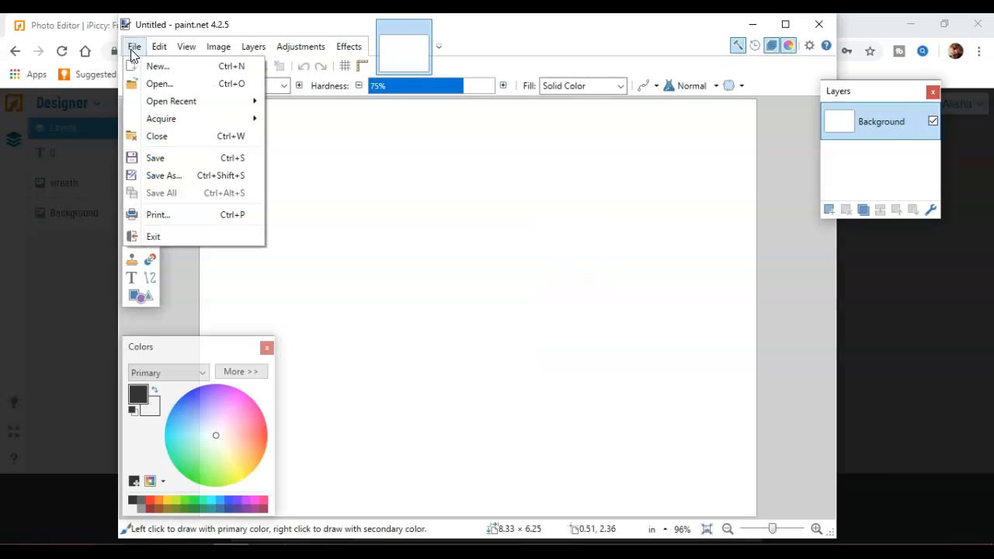
click(155, 83)
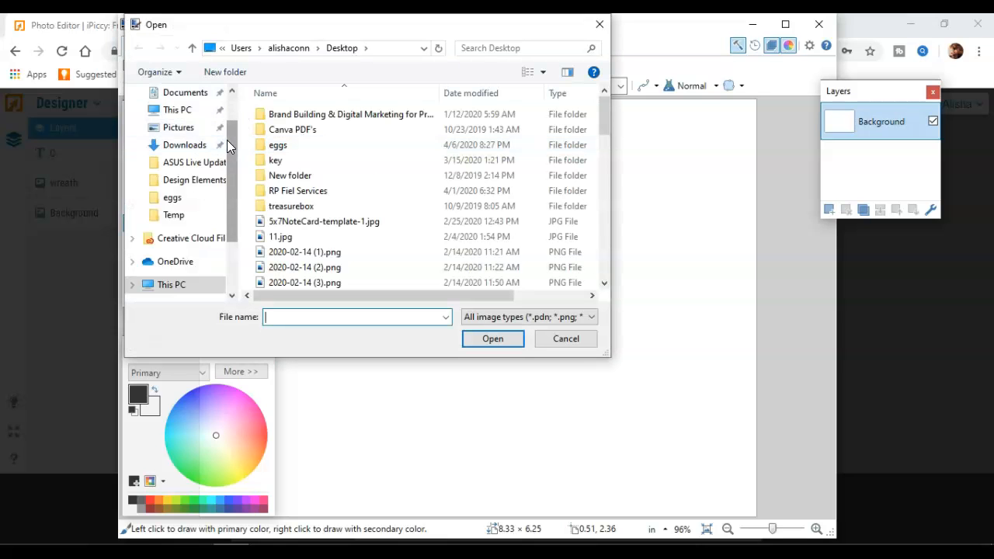
scroll(225, 140, up, 1)
click(177, 126)
scroll(347, 147, down, 5)
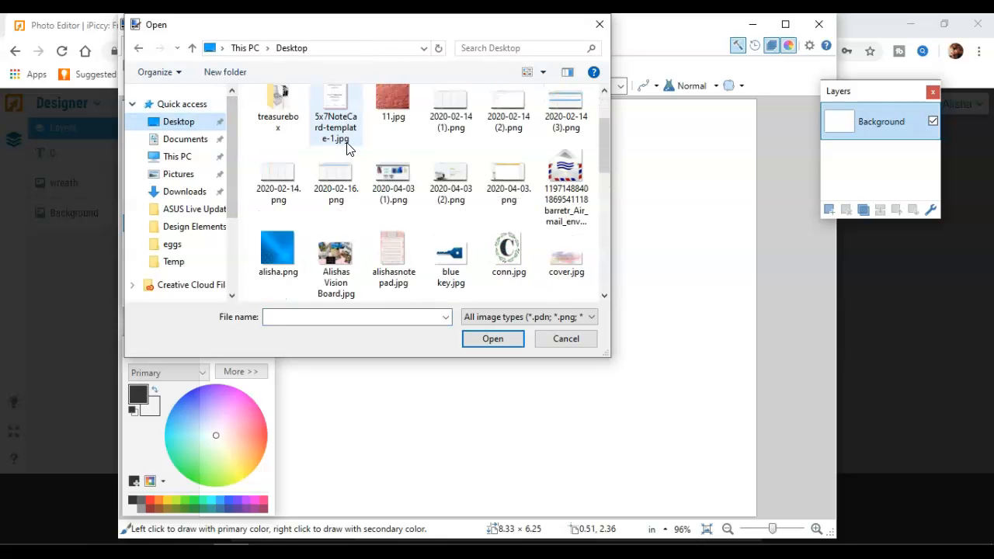
scroll(347, 148, down, 5)
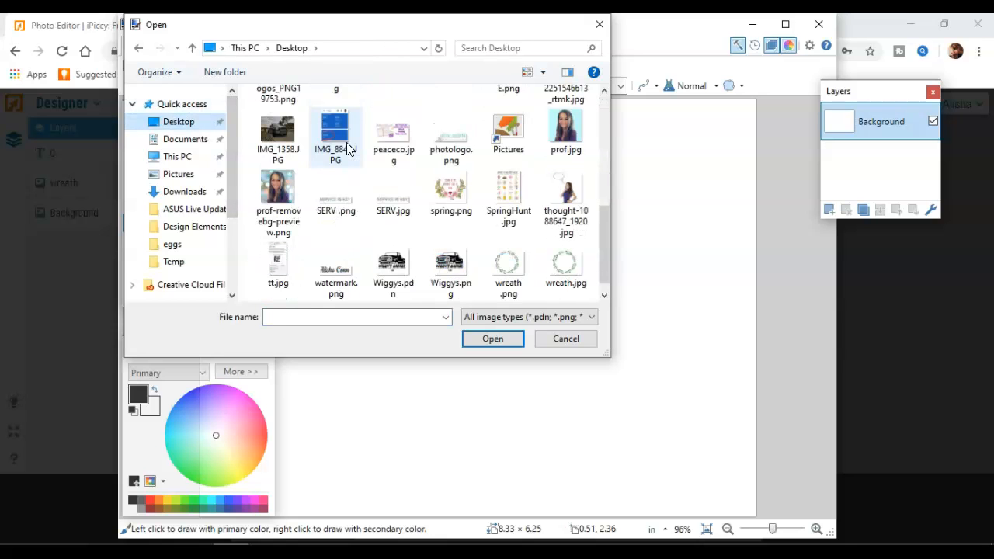
scroll(348, 148, down, 1)
scroll(347, 148, up, 3)
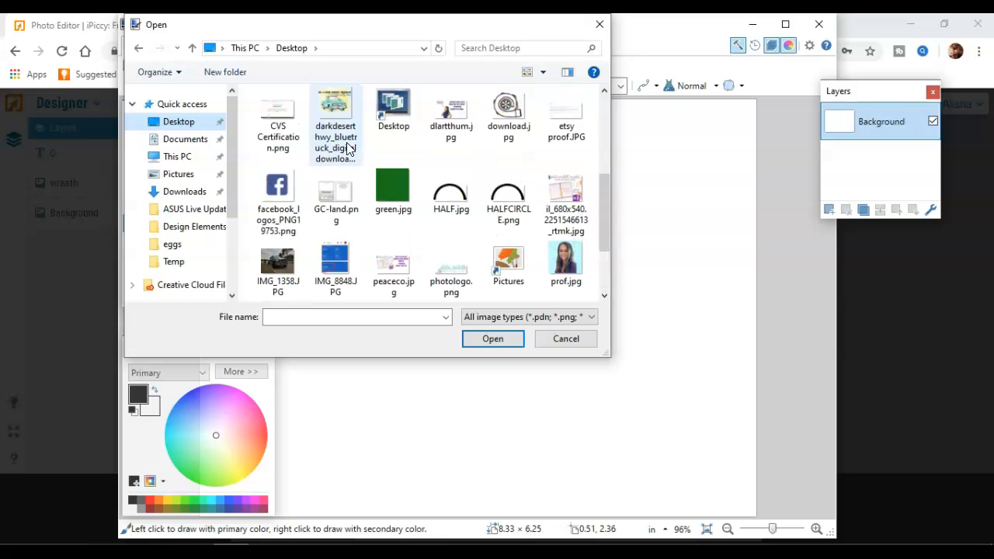
scroll(347, 147, up, 1)
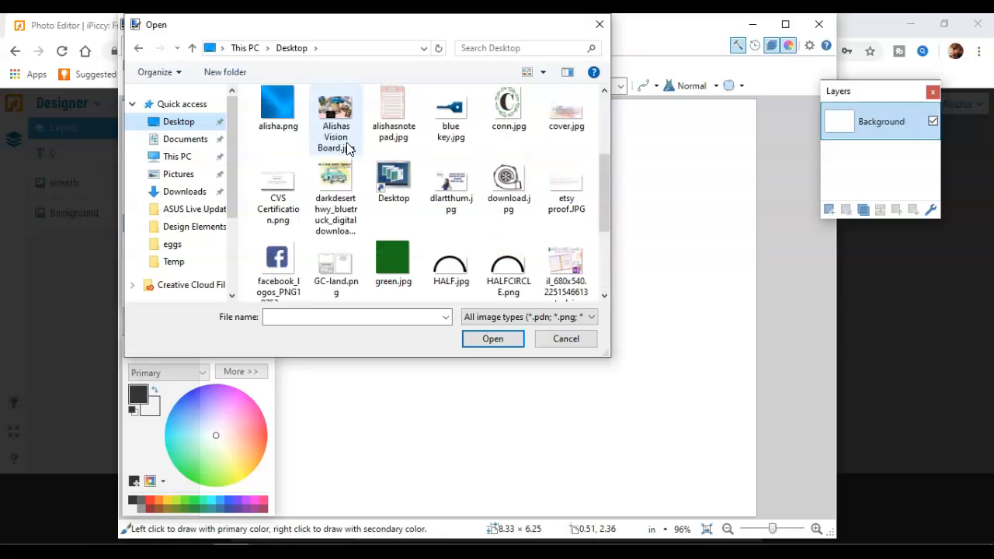
double_click(509, 109)
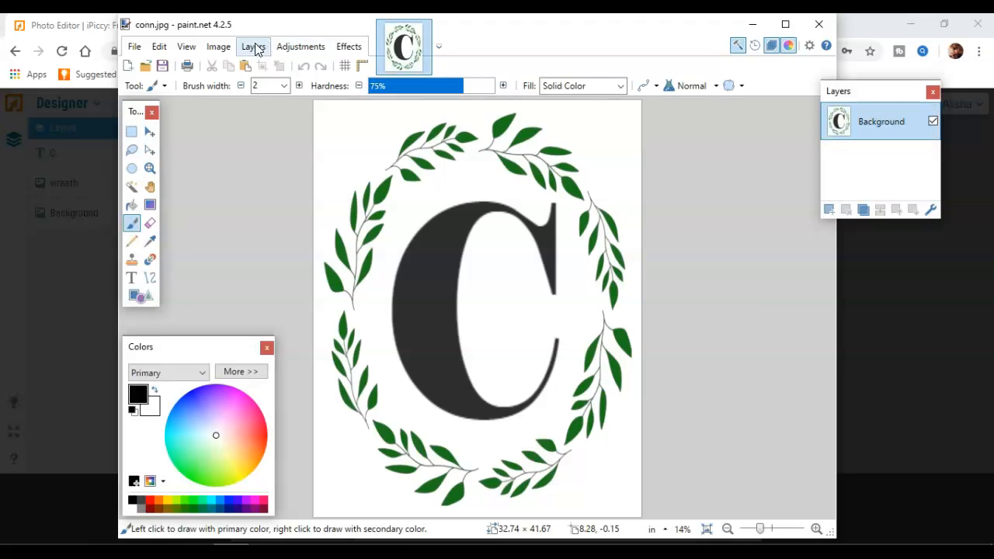
- Resize the image by setting its resolution to 300 pixels/inch, keeping the pixel dimensions
click(219, 48)
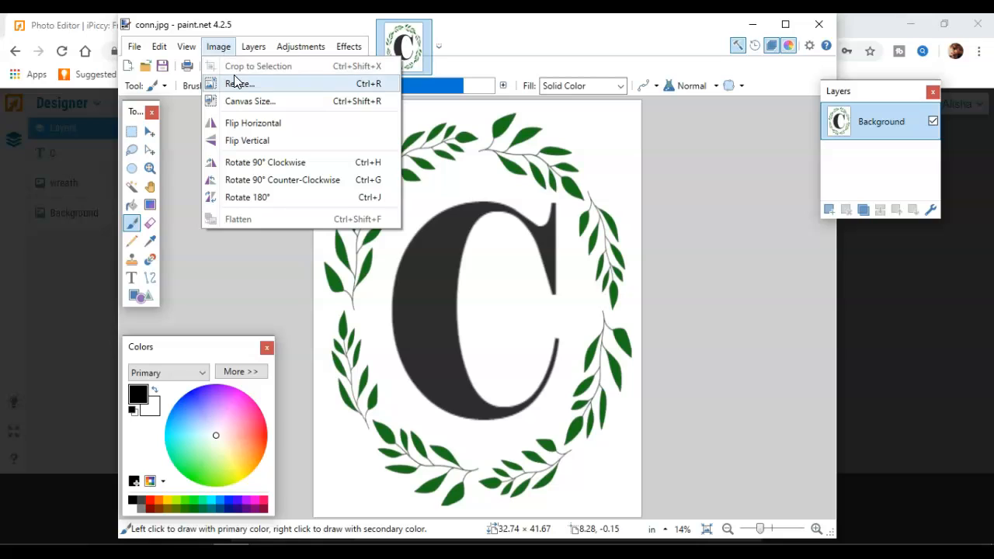
click(236, 83)
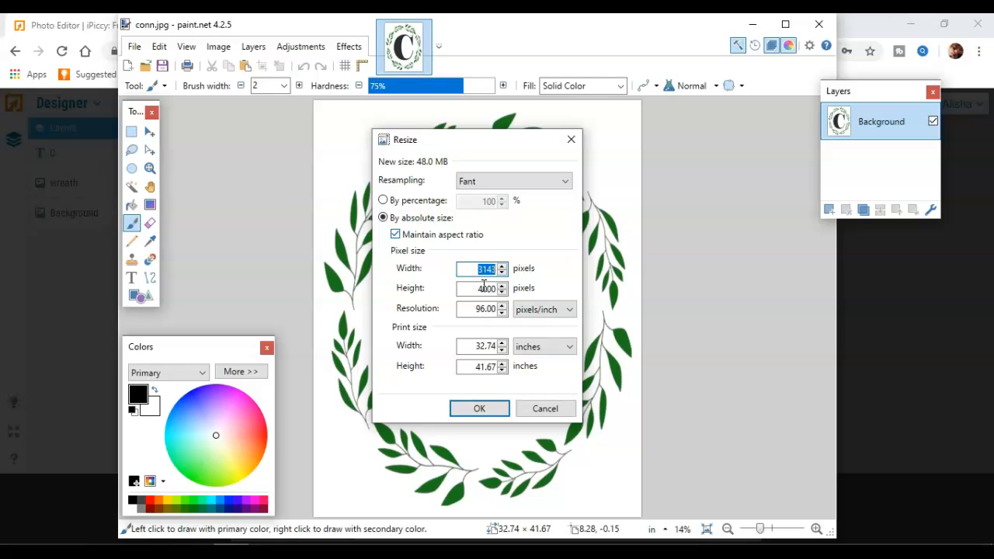
double_click(470, 309)
text(300)
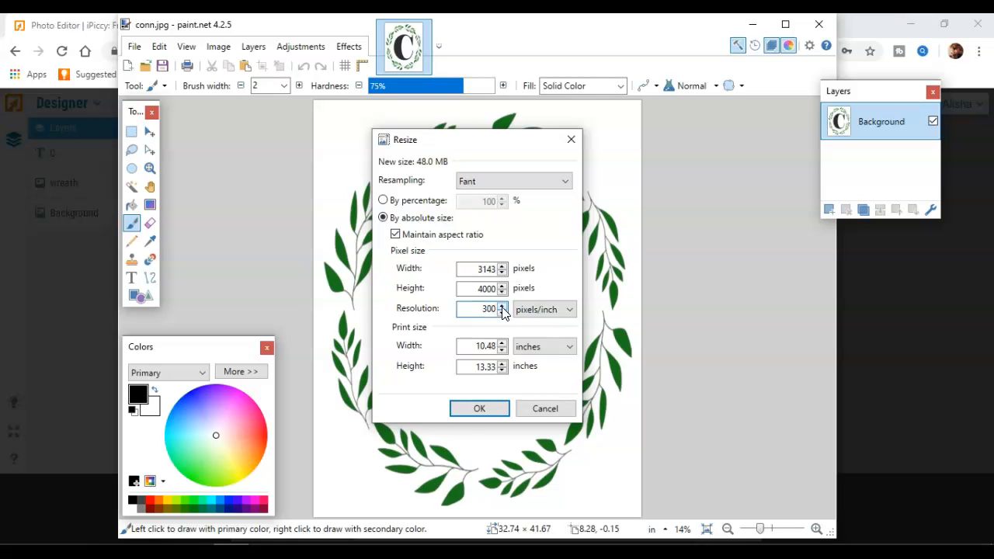
click(470, 409)
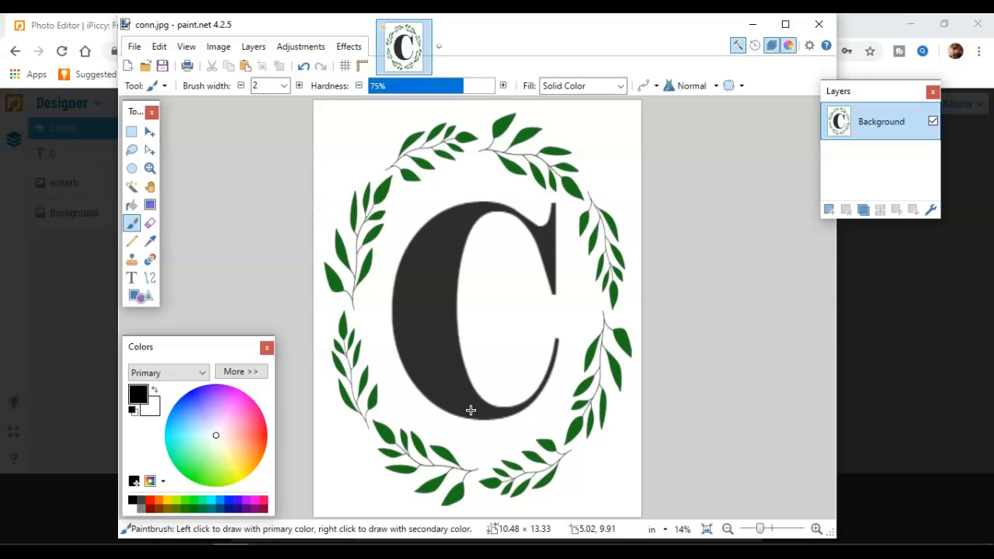
- Save the image over conn.jpg on the Desktop as a JPEG at quality 100, then close paint.net
click(134, 47)
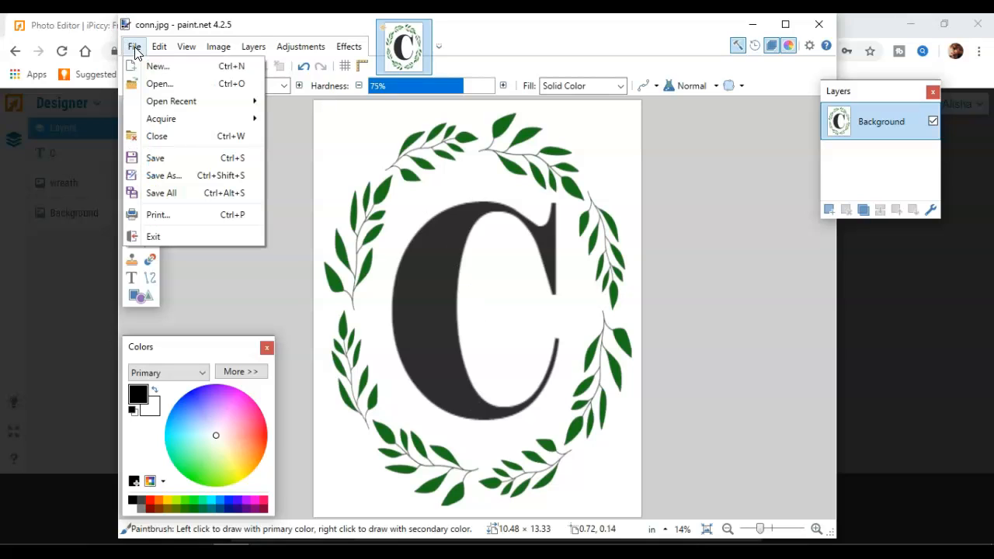
click(161, 175)
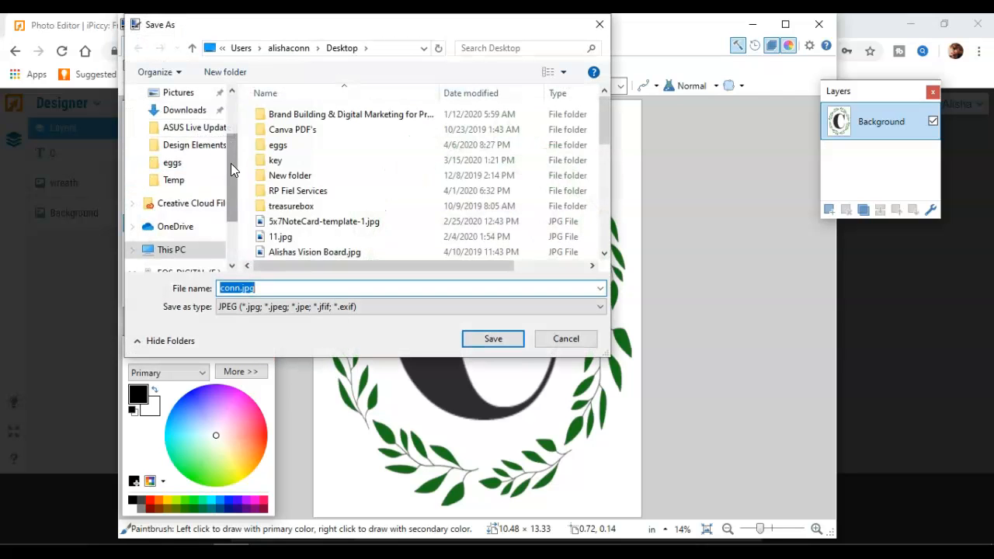
drag(231, 163, 221, 104)
click(180, 122)
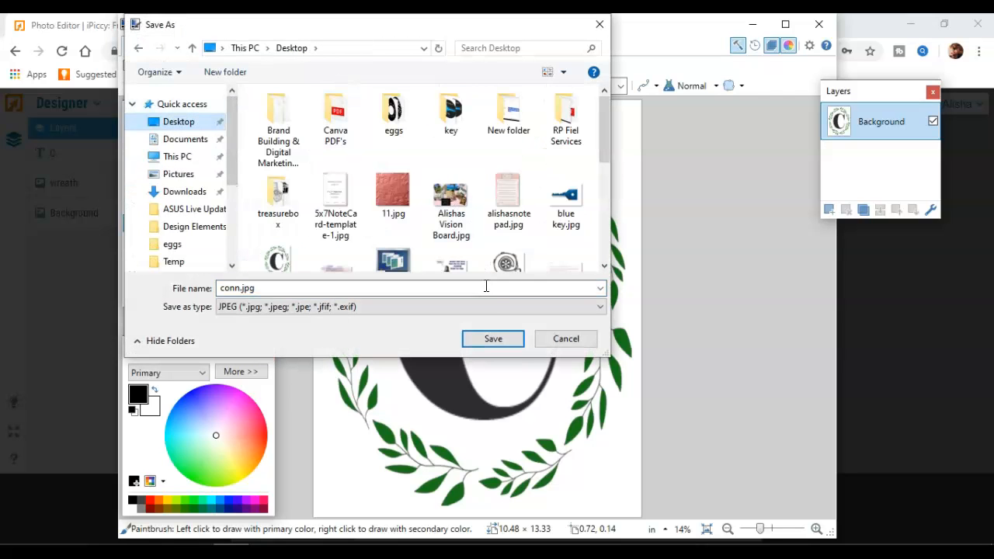
click(492, 339)
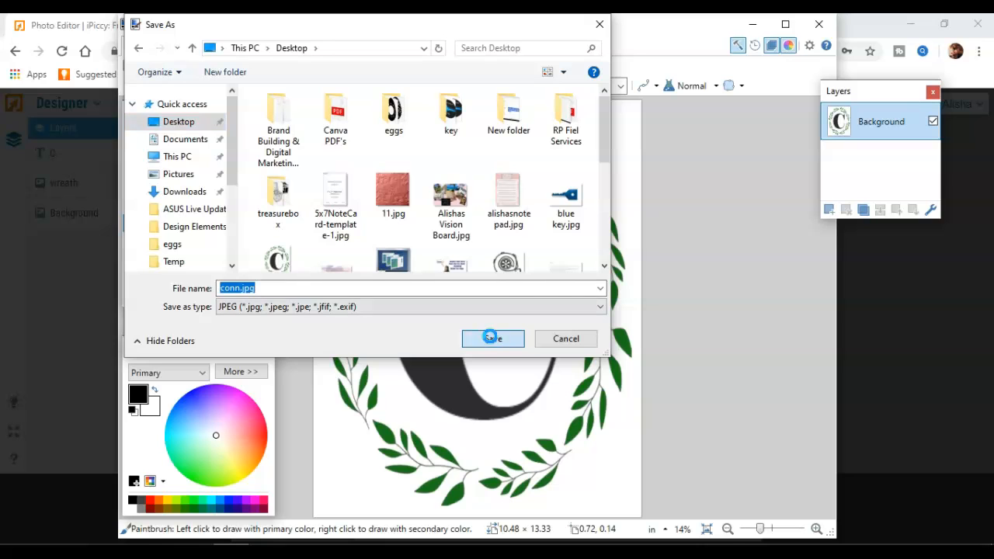
click(526, 287)
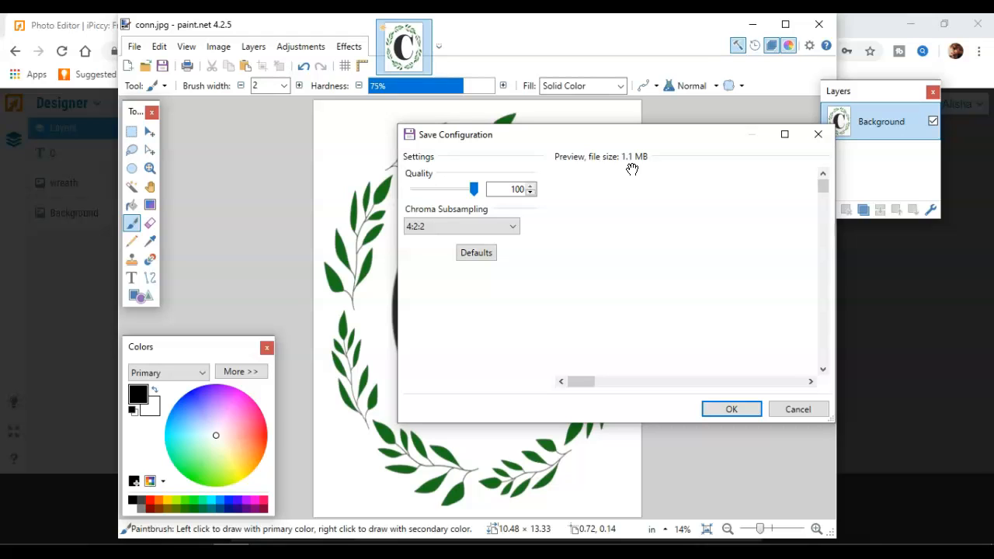
click(732, 410)
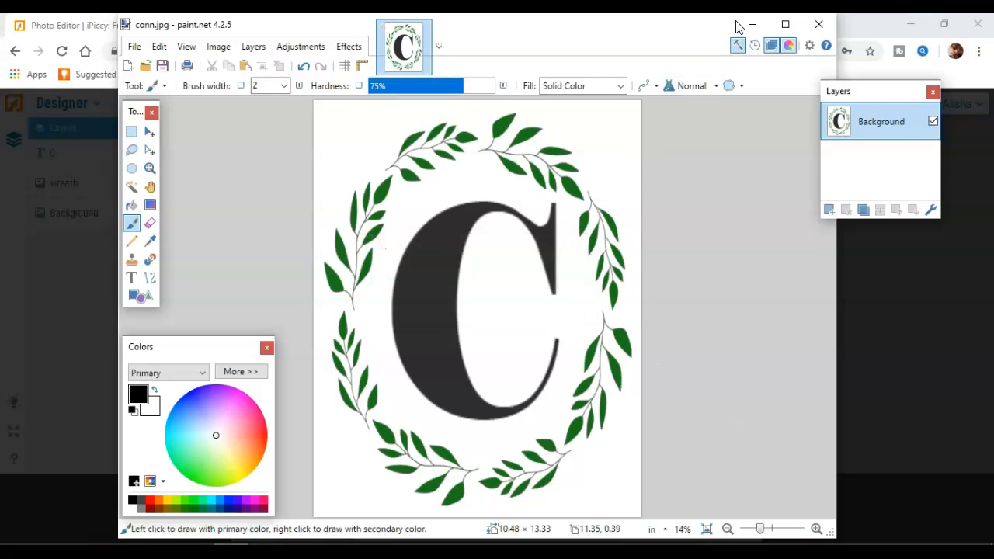
click(822, 29)
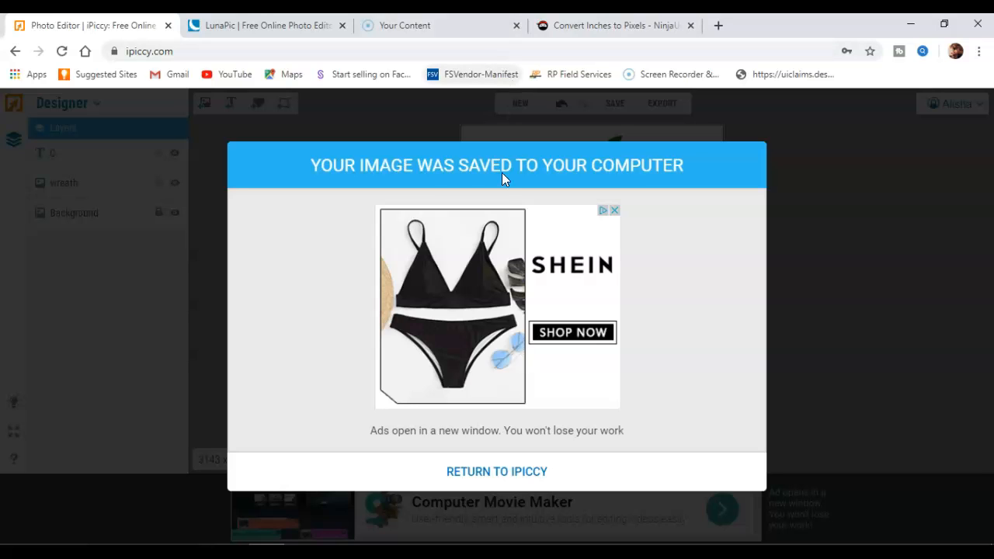
- Return to the iPiccy design and upload the picture frame images from the computer
click(475, 475)
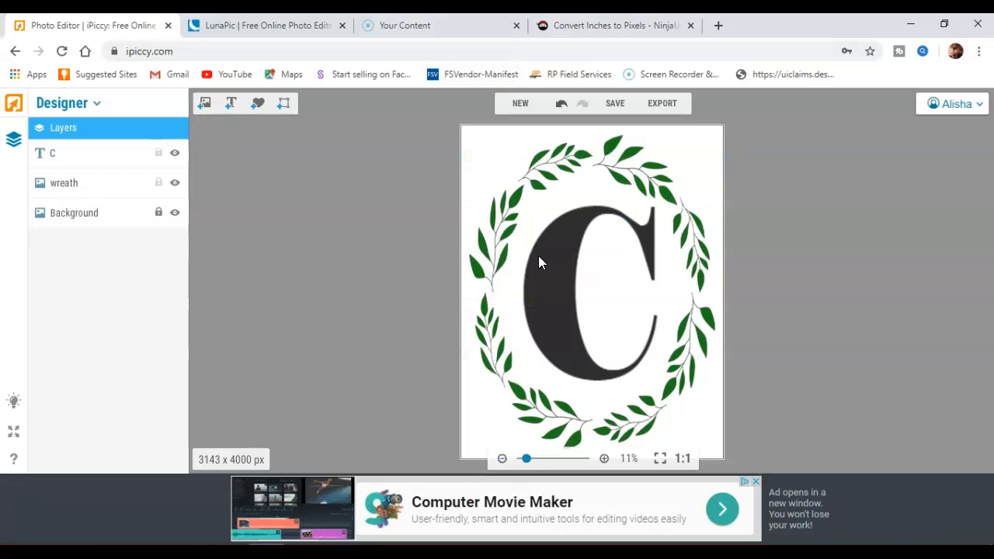
click(210, 107)
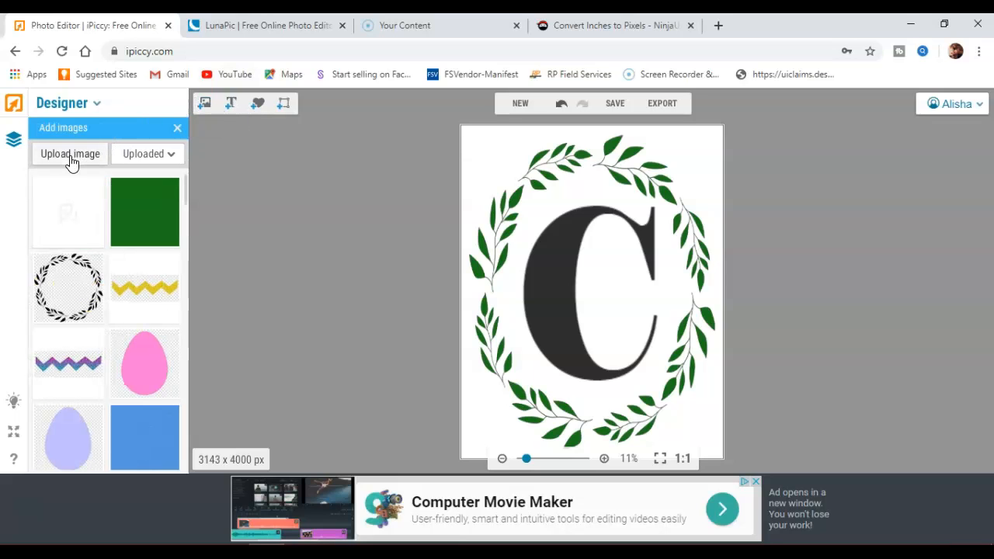
click(69, 157)
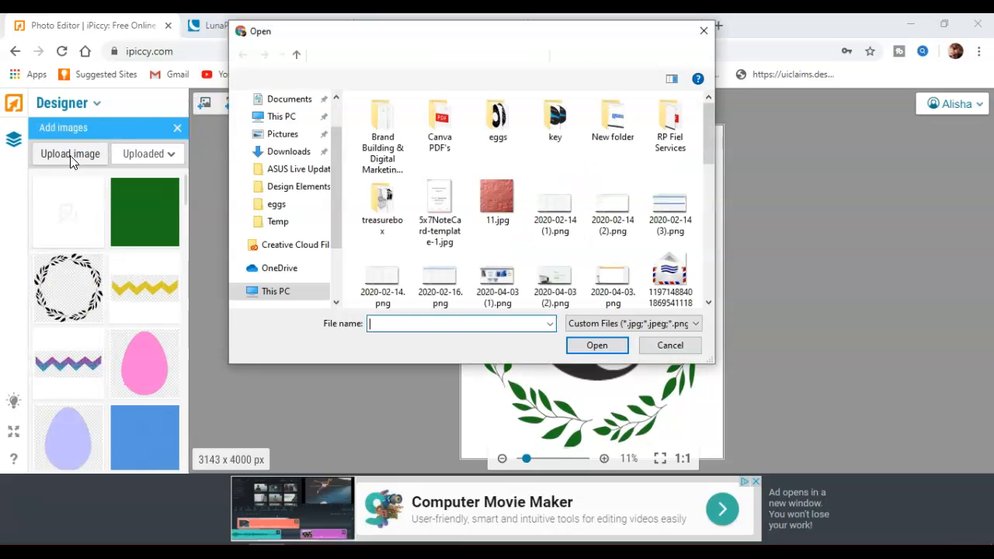
scroll(622, 183, down, 3)
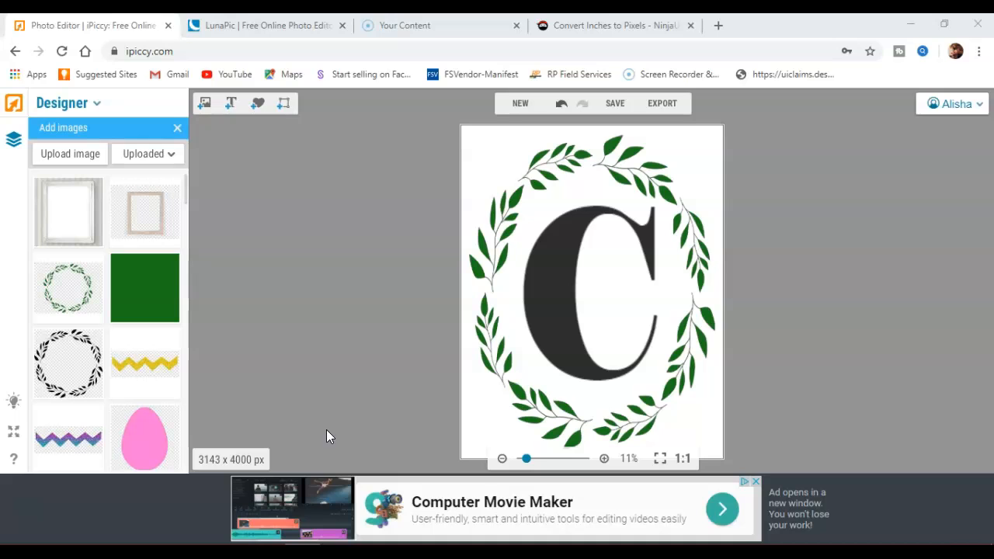
- Discard the current design and create a new white 2000 x 2000 px canvas
click(520, 107)
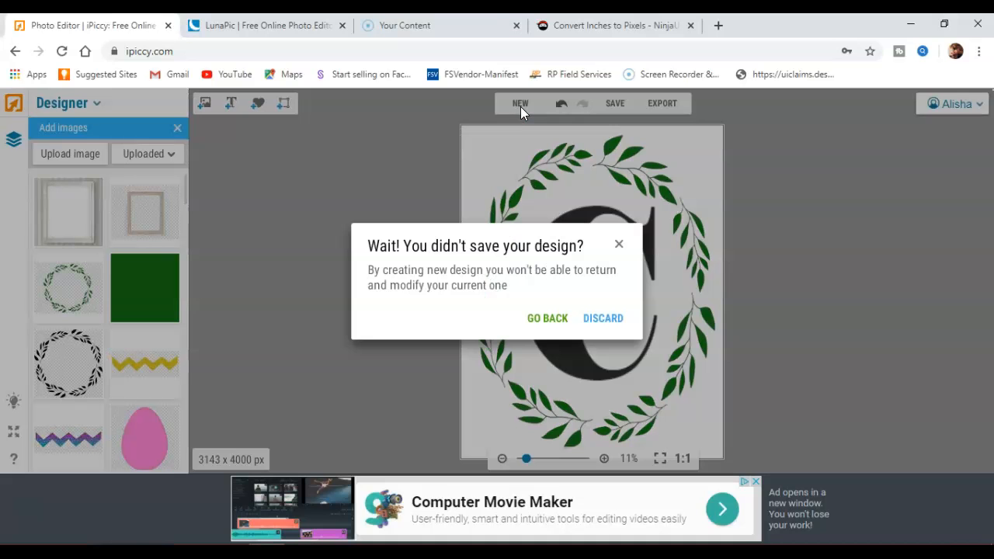
click(591, 320)
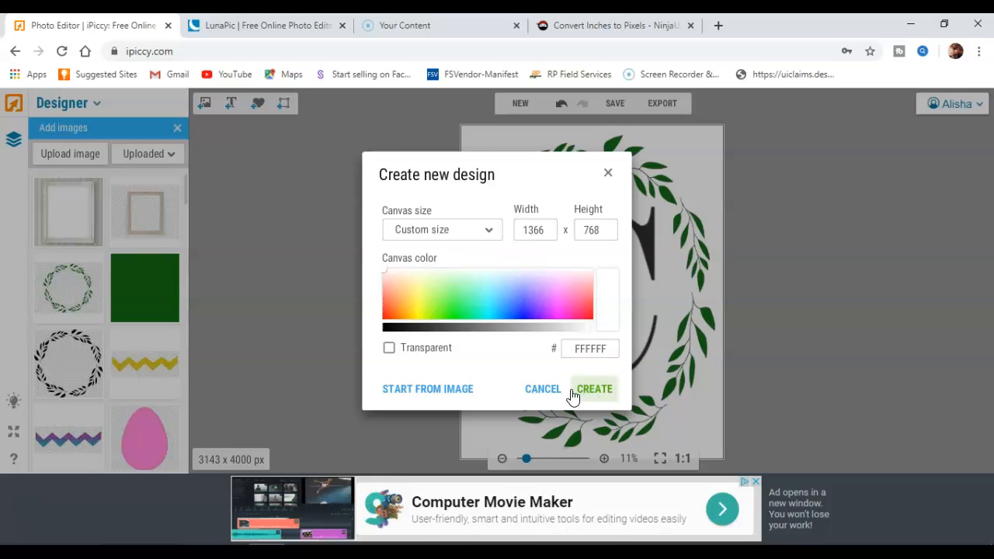
drag(546, 230, 477, 229)
text(2000)
drag(612, 228, 510, 226)
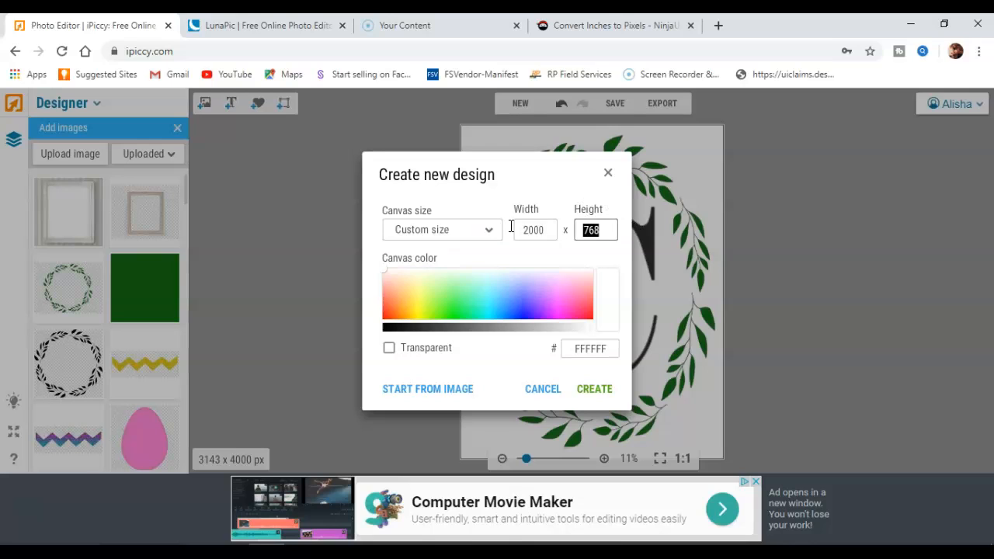
text(2000)
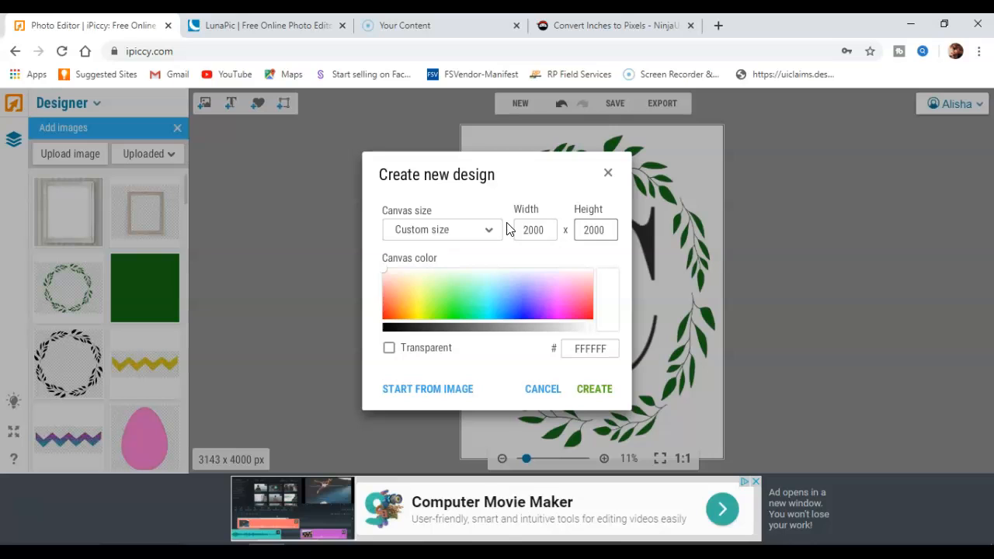
click(595, 392)
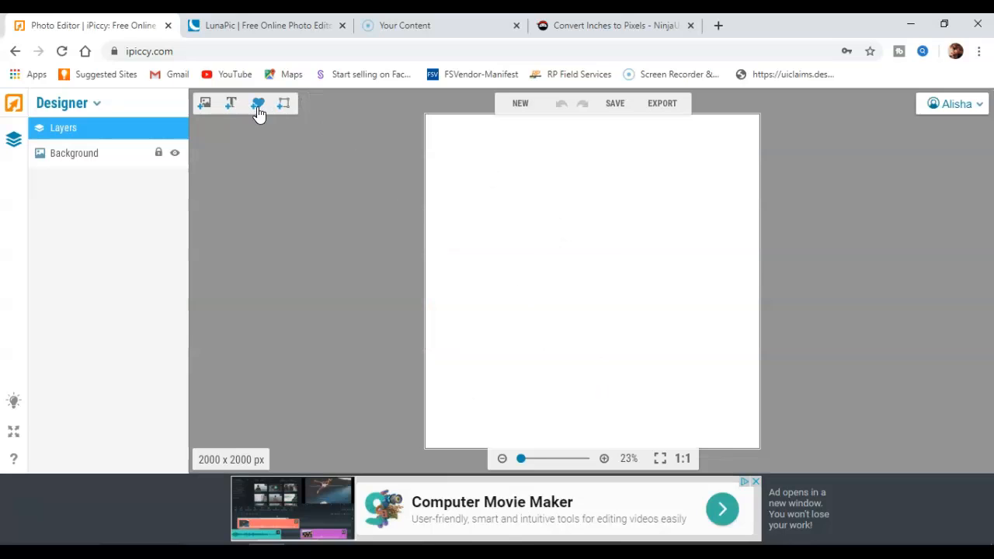
- Add the ornate white frame image with the striped background and enlarge it to fill the canvas
click(205, 106)
drag(76, 210, 492, 202)
drag(557, 261, 803, 449)
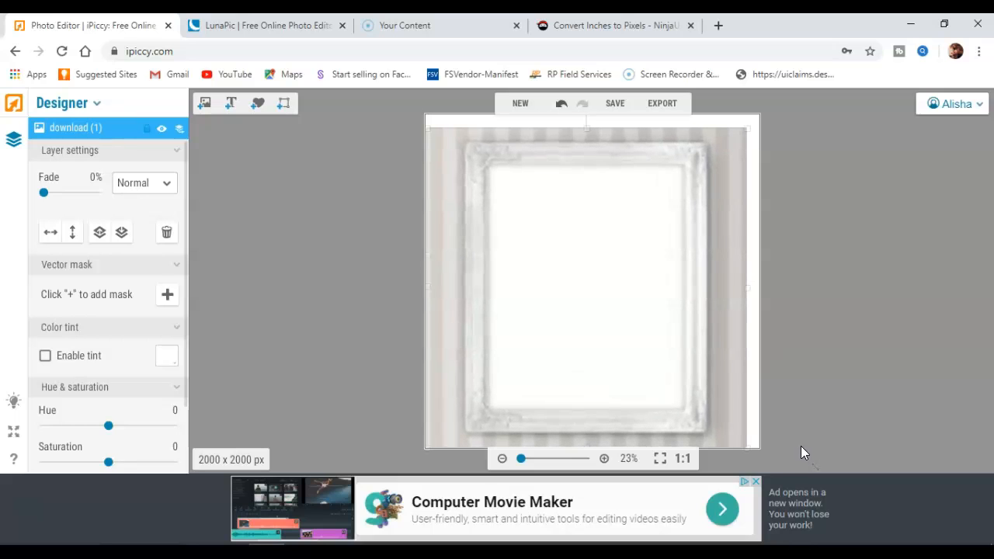
click(628, 279)
drag(754, 442, 756, 446)
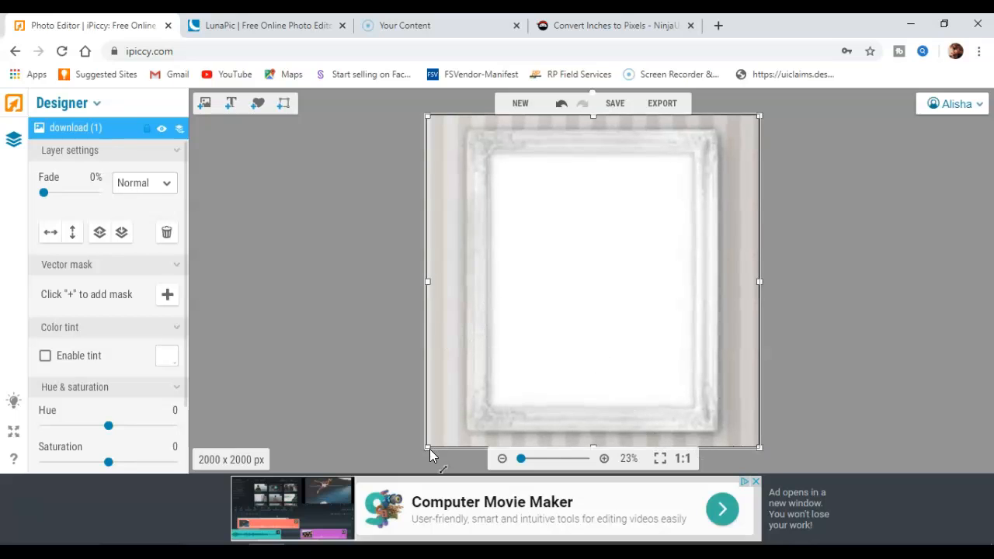
- Extend the frame image's lower-left corner to meet the canvas edge and deselect the frame
drag(429, 449, 429, 450)
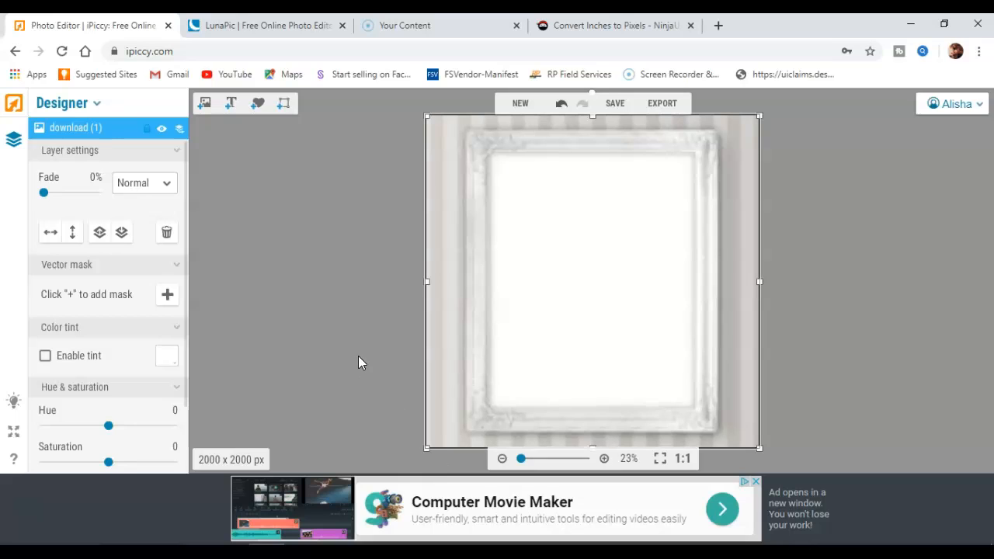
click(358, 356)
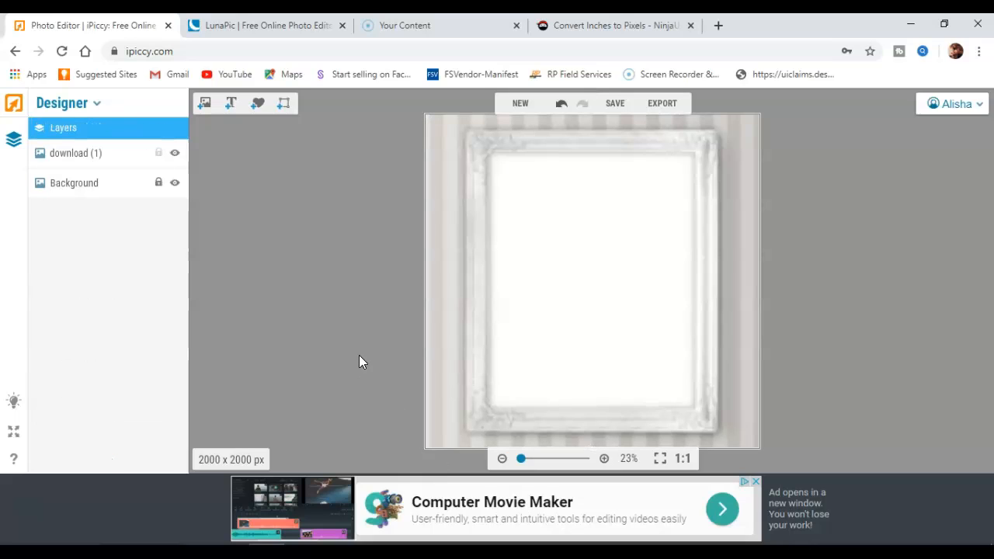
- Upload the wreath monogram image conn.jpg from the Desktop to the design's image library
click(205, 106)
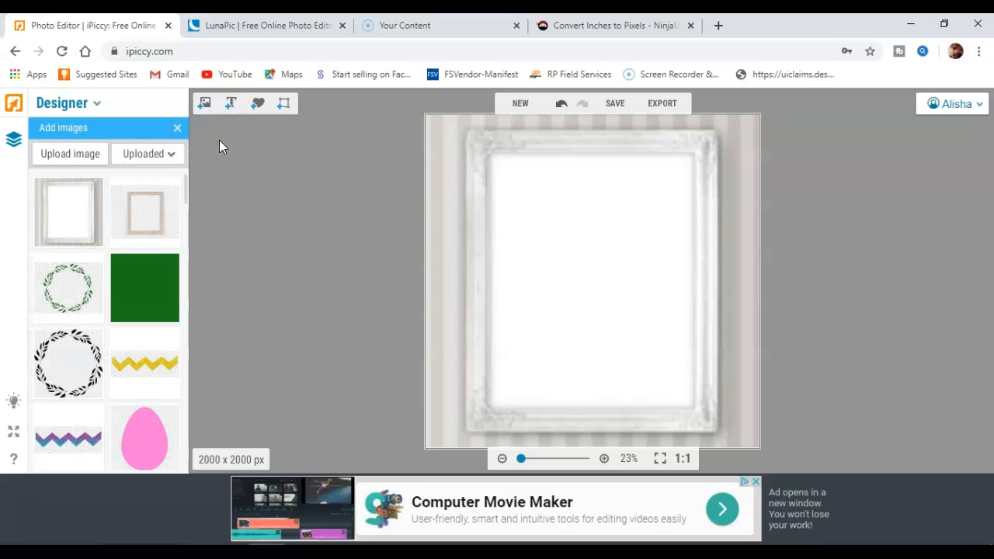
click(77, 155)
drag(333, 164, 334, 101)
click(282, 129)
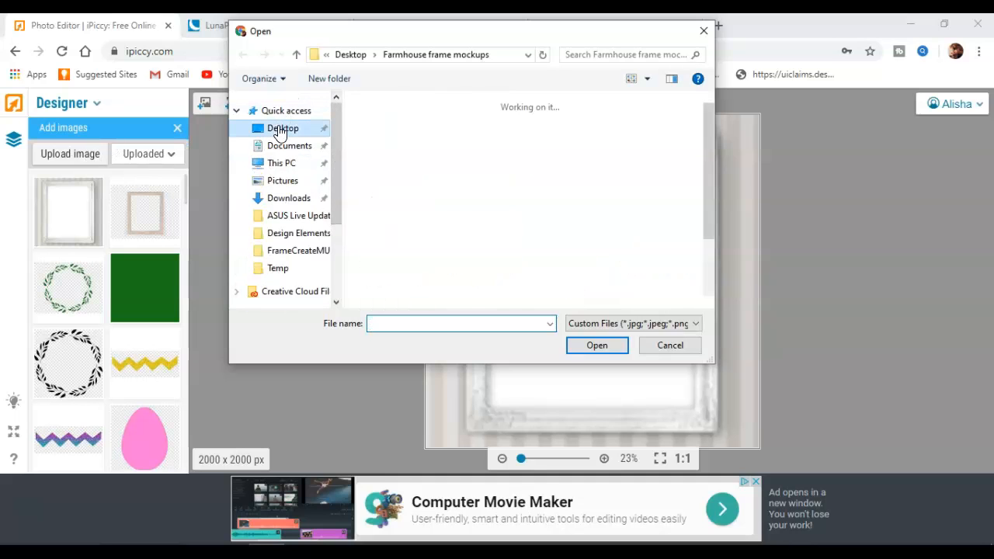
scroll(614, 200, down, 2)
scroll(612, 198, down, 1)
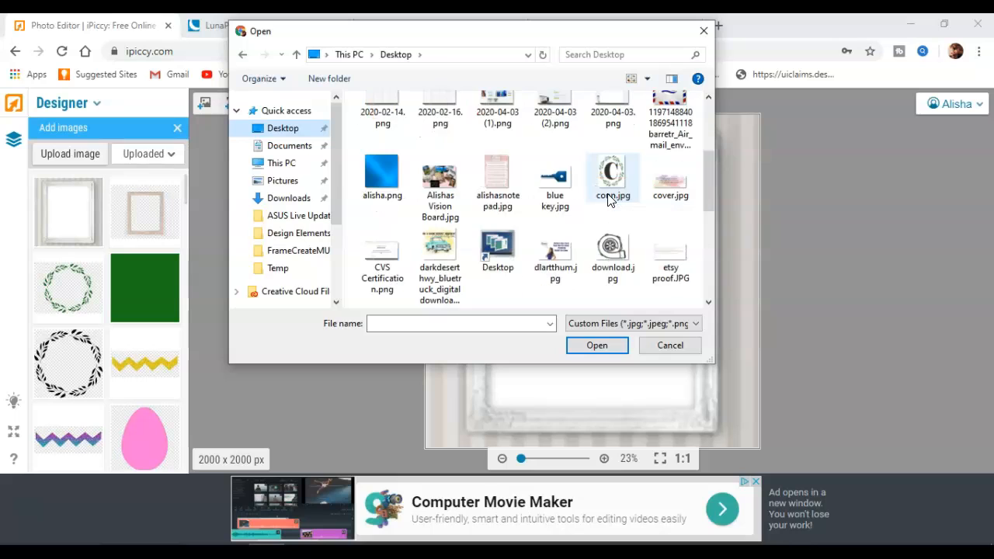
double_click(614, 183)
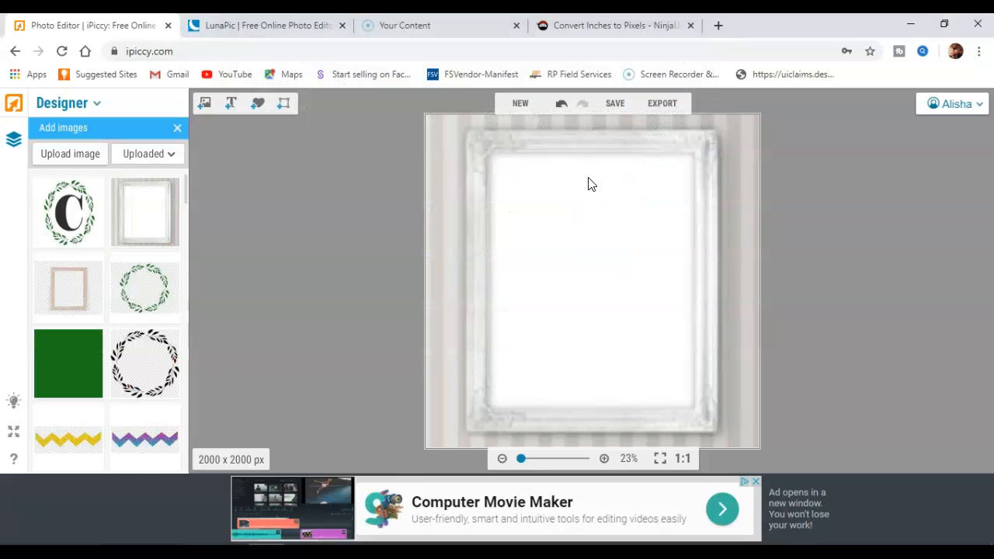
- Place the wreath monogram inside the white frame, stretch it to fill the whole frame opening, and deselect it
drag(72, 208, 543, 228)
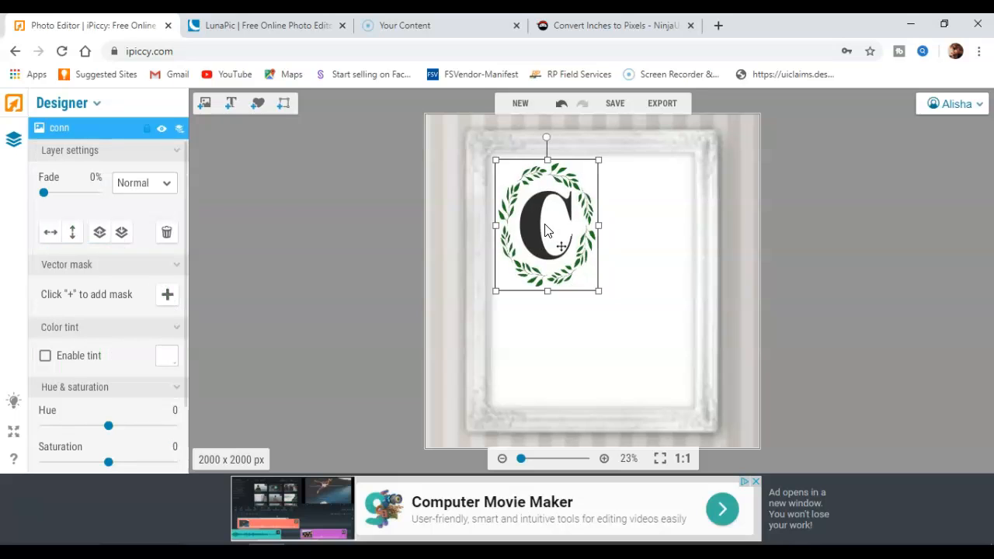
click(547, 228)
drag(595, 293, 674, 351)
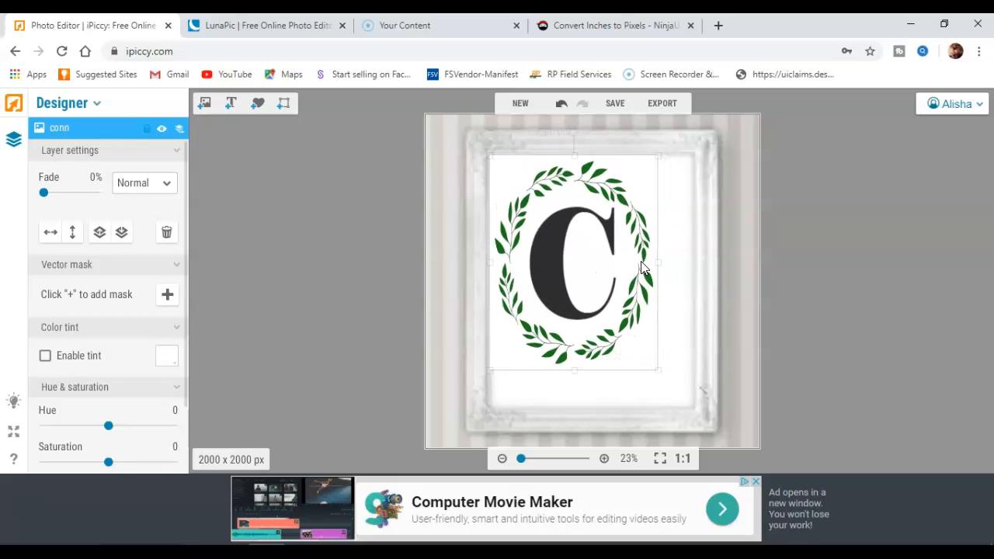
drag(655, 262, 691, 261)
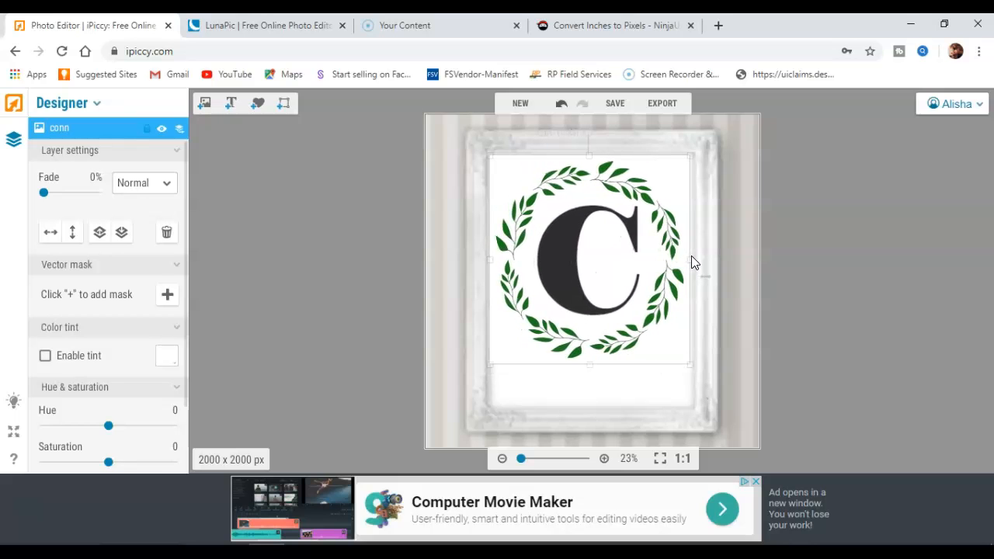
drag(592, 367, 592, 408)
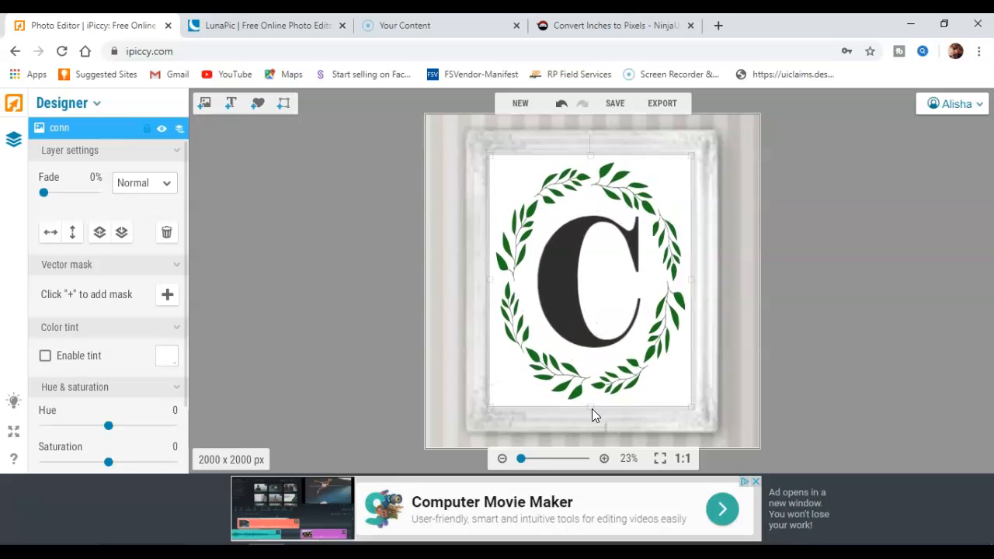
click(380, 274)
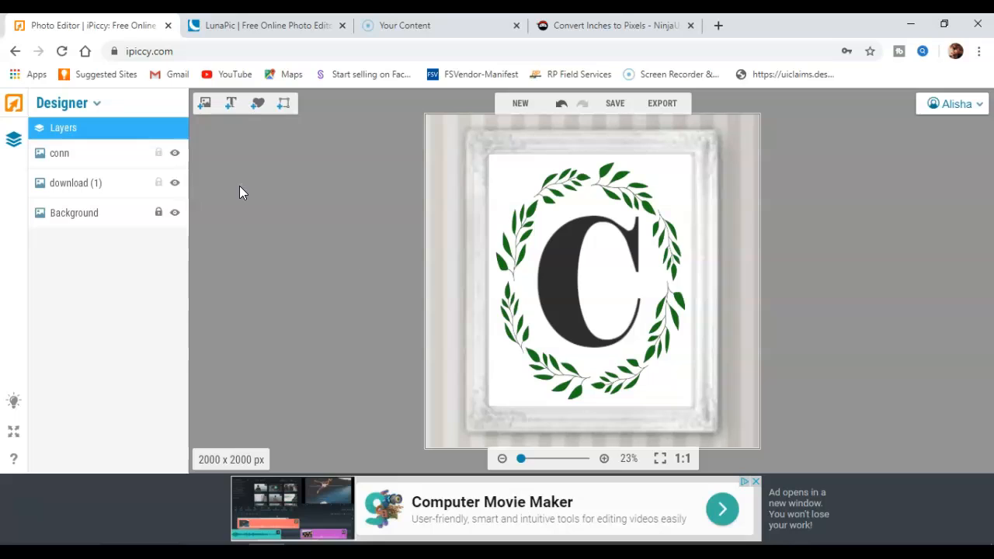